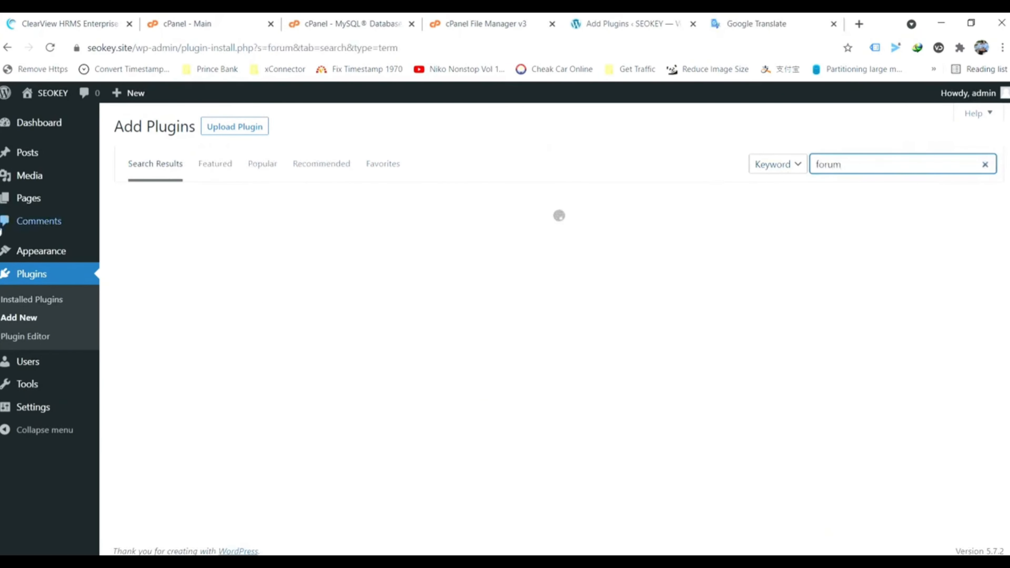
Install and activate wpForo Forum, activate Akismet Anti-Spam, and begin Akismet account sign-up.
left_click(510, 241)
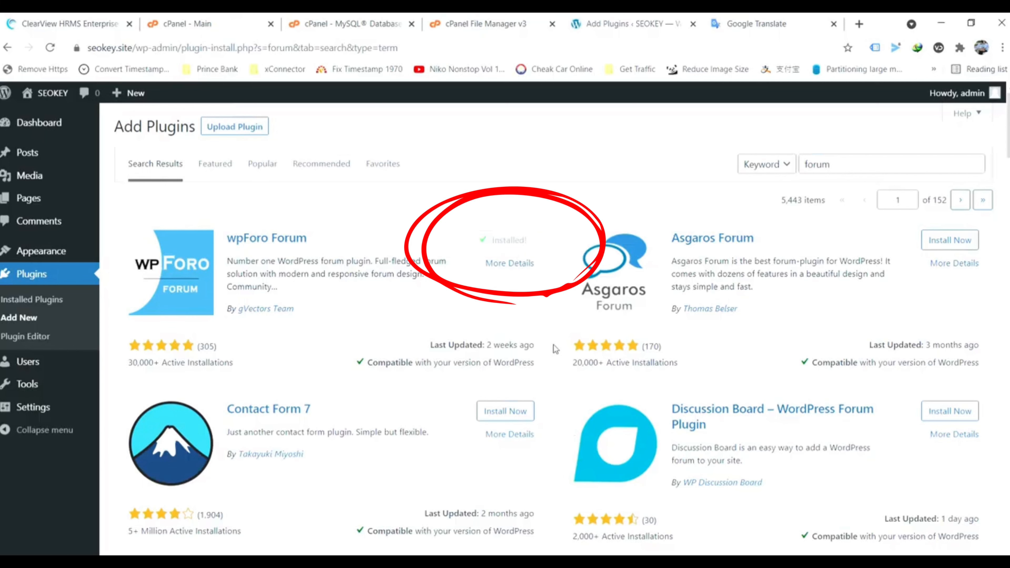
left_click(524, 242)
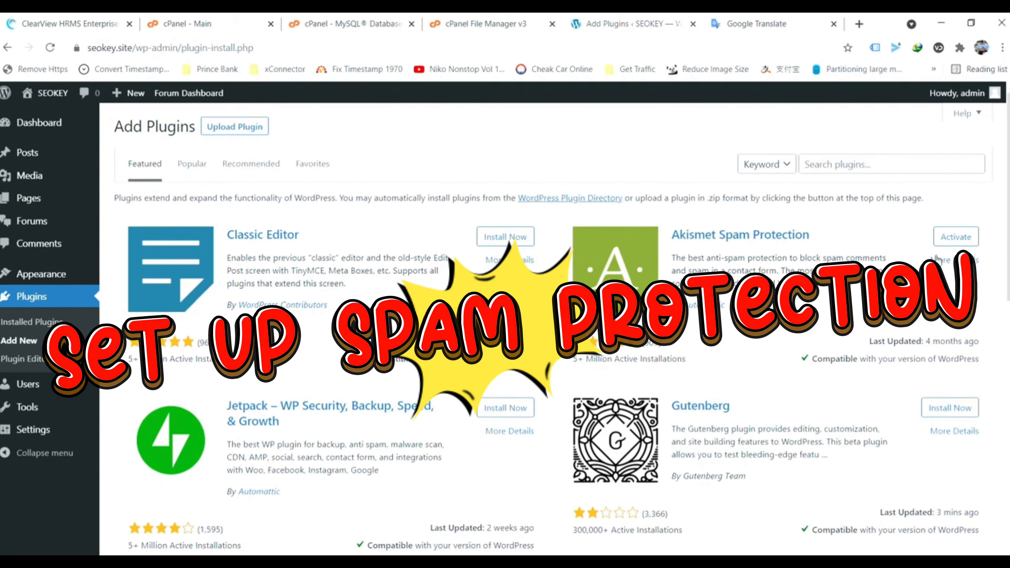
left_click(955, 237)
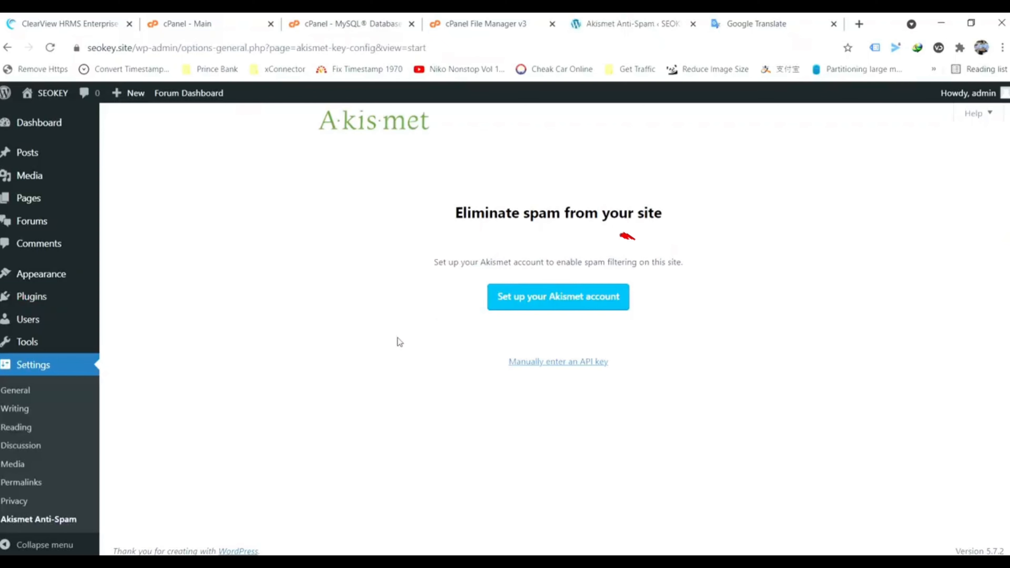
left_click(570, 299)
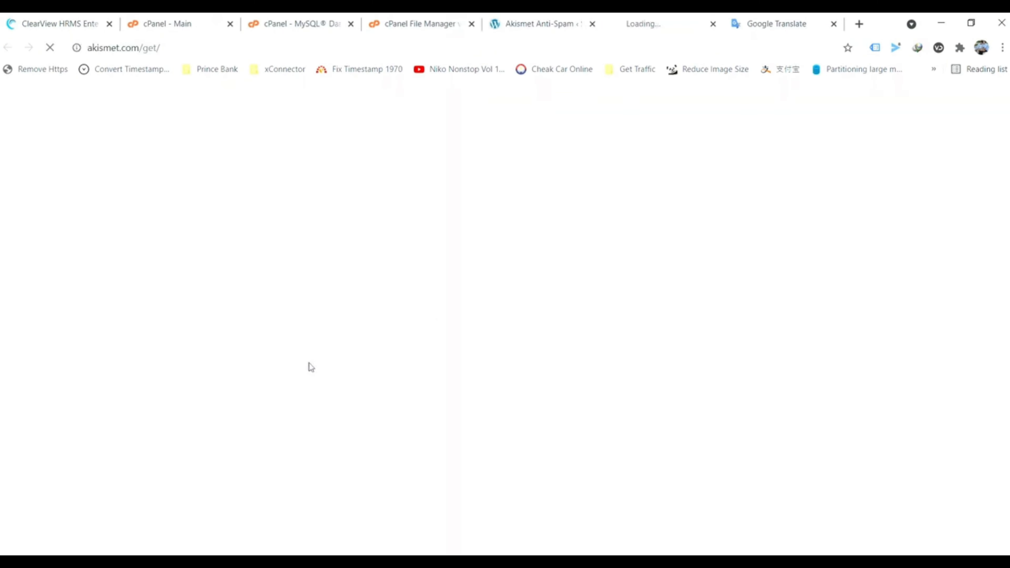
Pick Akismet's Personal plan, verify with the e-mailed code, and open Akismet settings in WordPress.
scroll(135, 436, "down", 2)
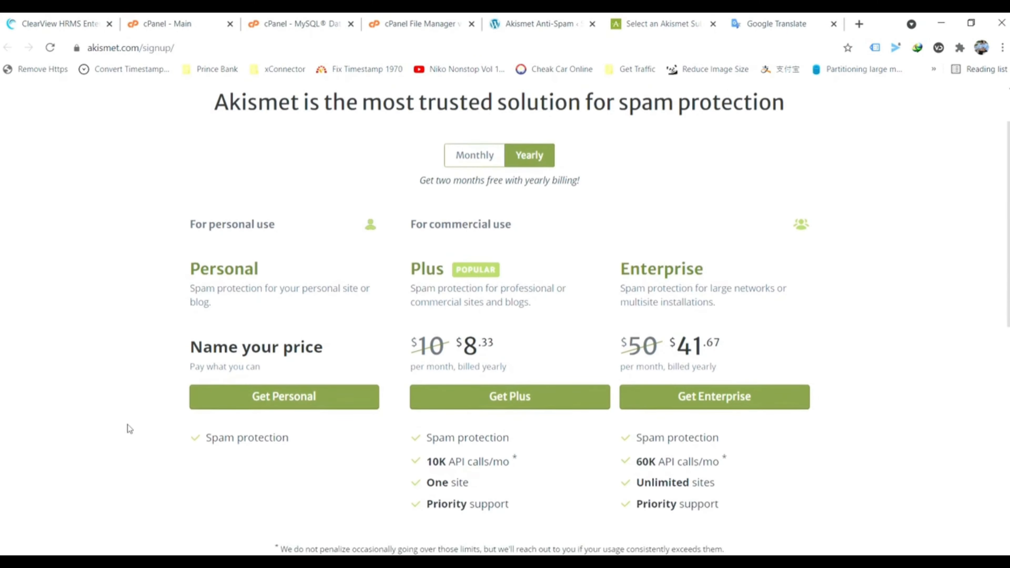
left_click(302, 398)
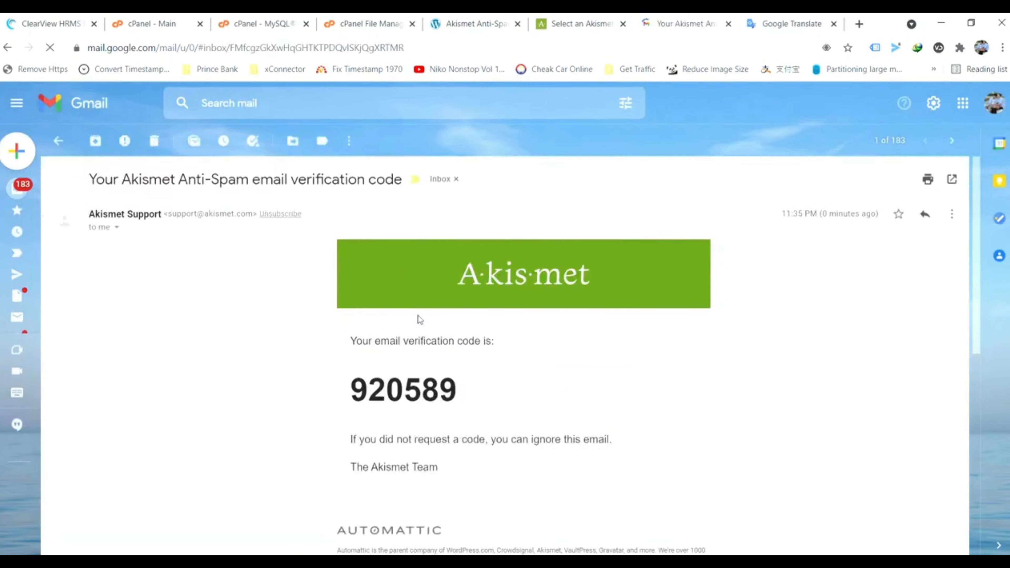
double_click(431, 403)
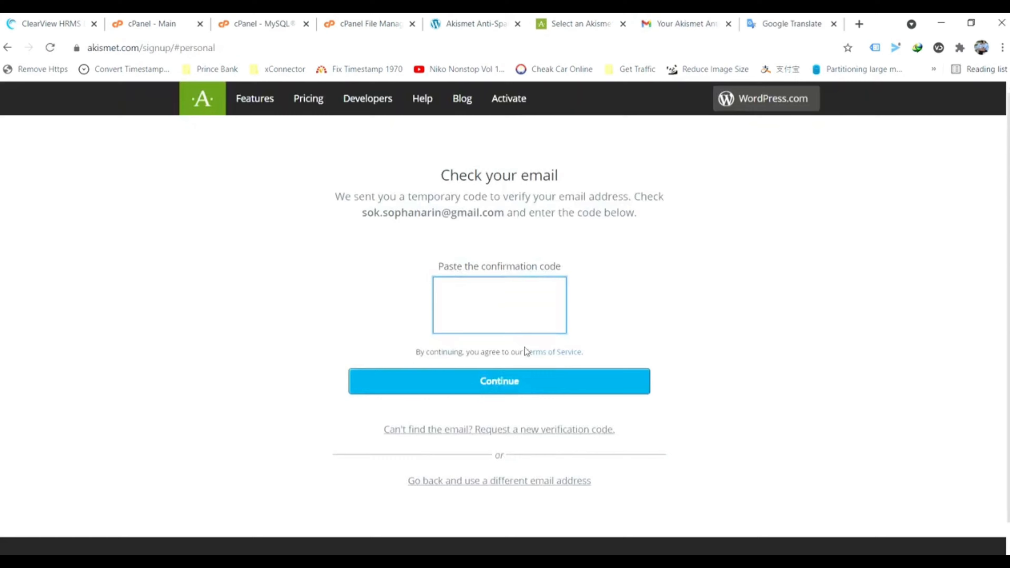
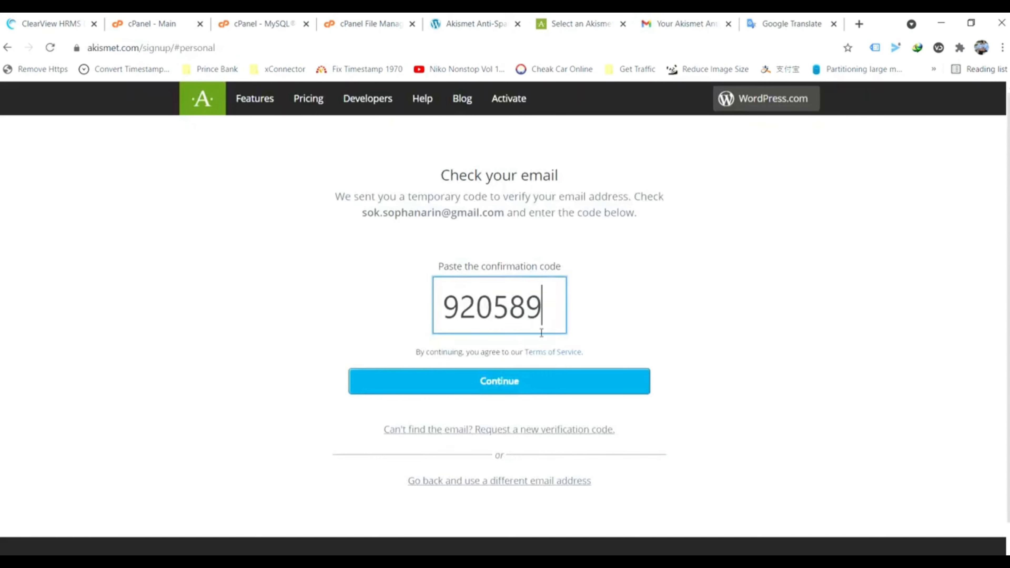
left_click(528, 393)
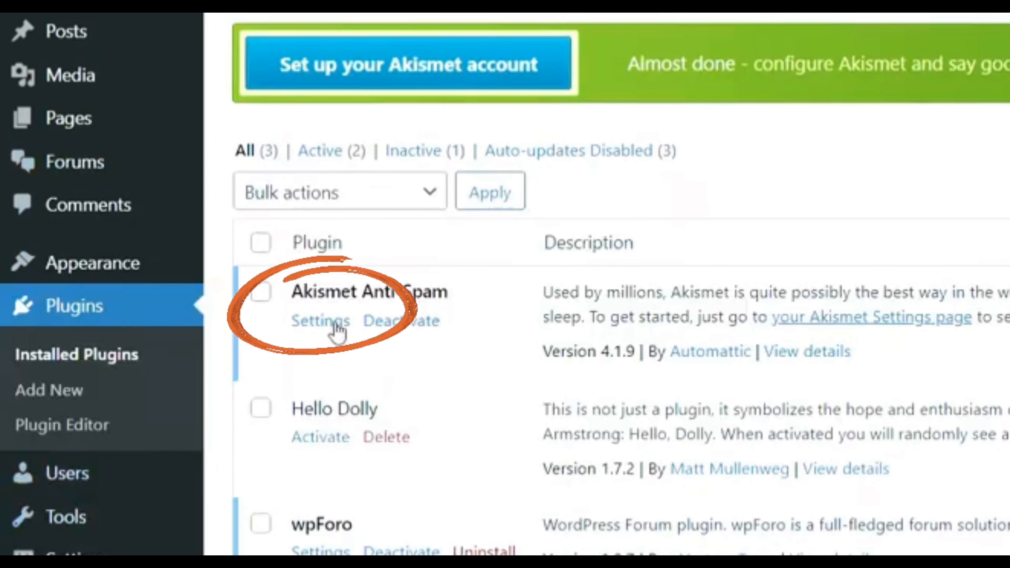
left_click(336, 328)
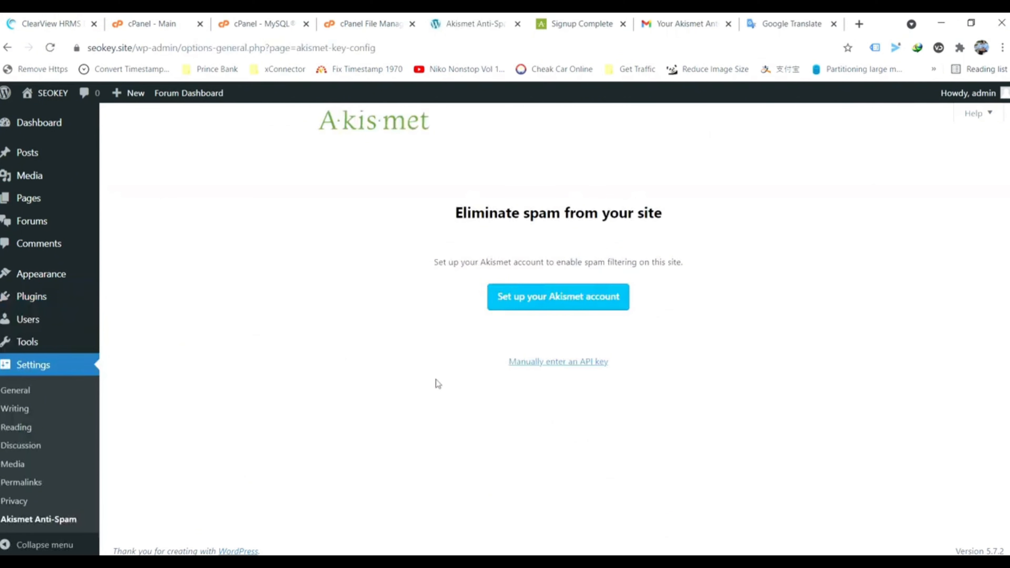
Manually enter the API key from the Akismet e-mail and connect the site with it.
left_click(576, 363)
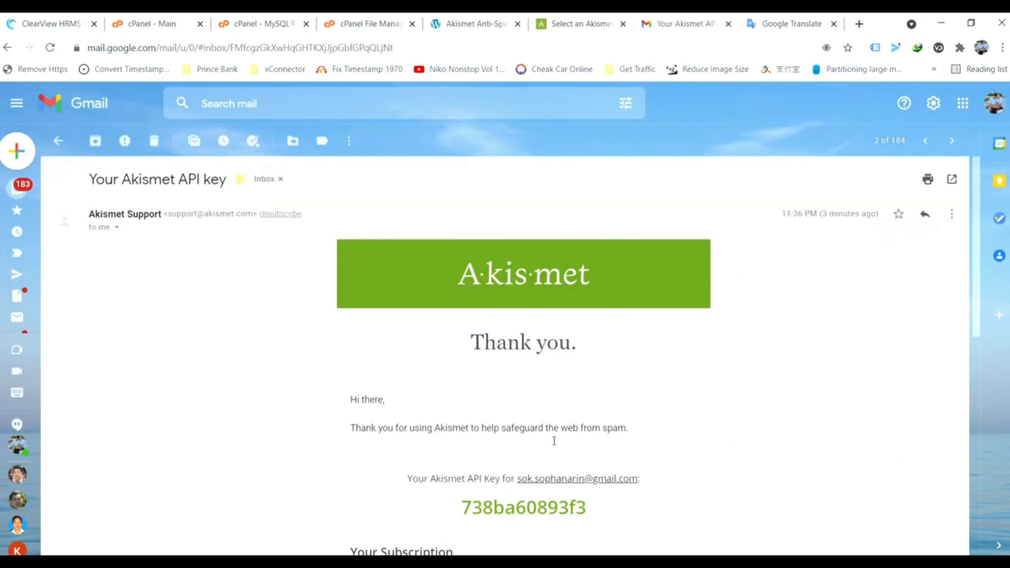
scroll(521, 392, "down", 3)
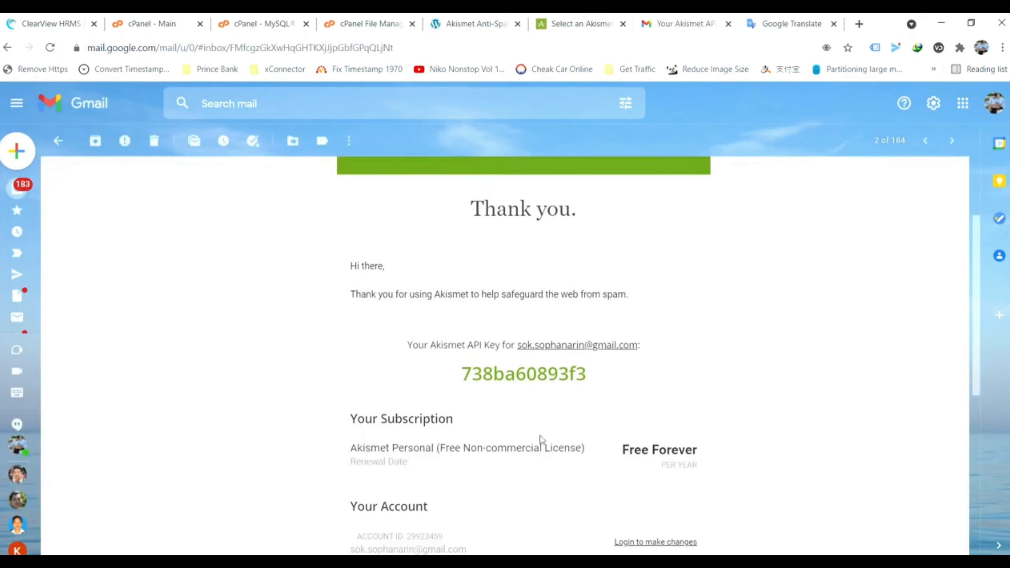
left_click_drag(463, 375, 592, 379)
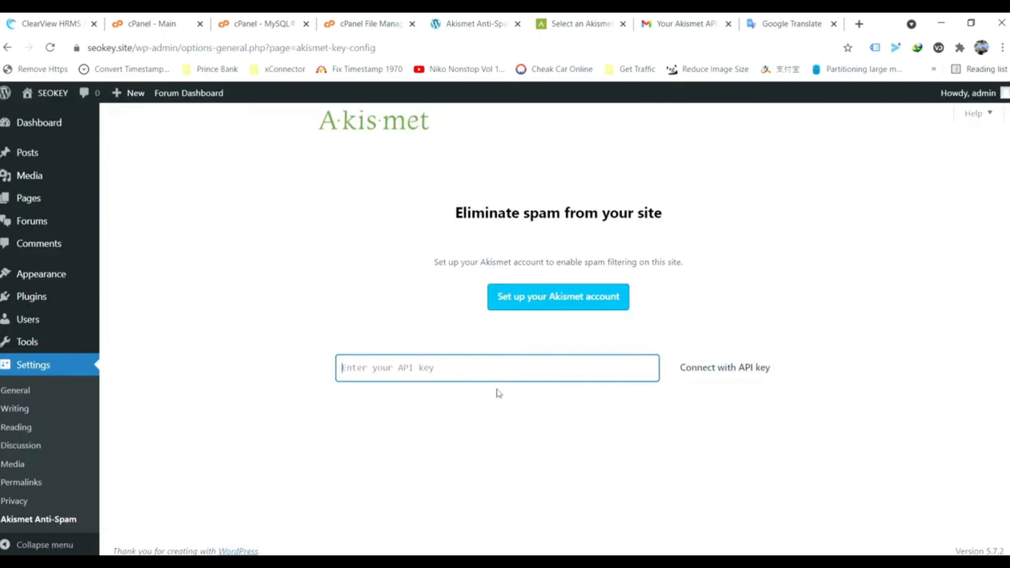
key("ctrl+v")
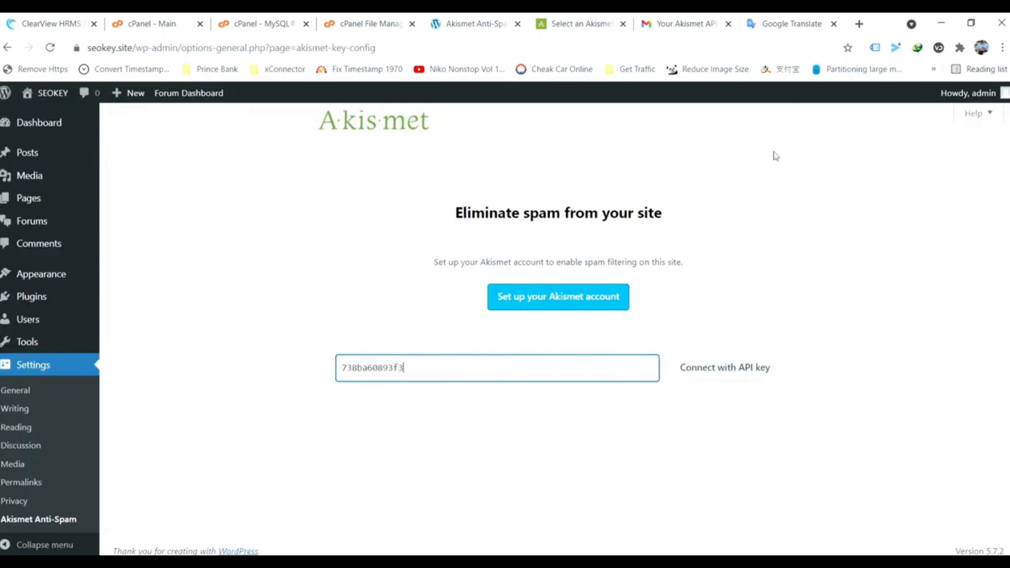
left_click(738, 371)
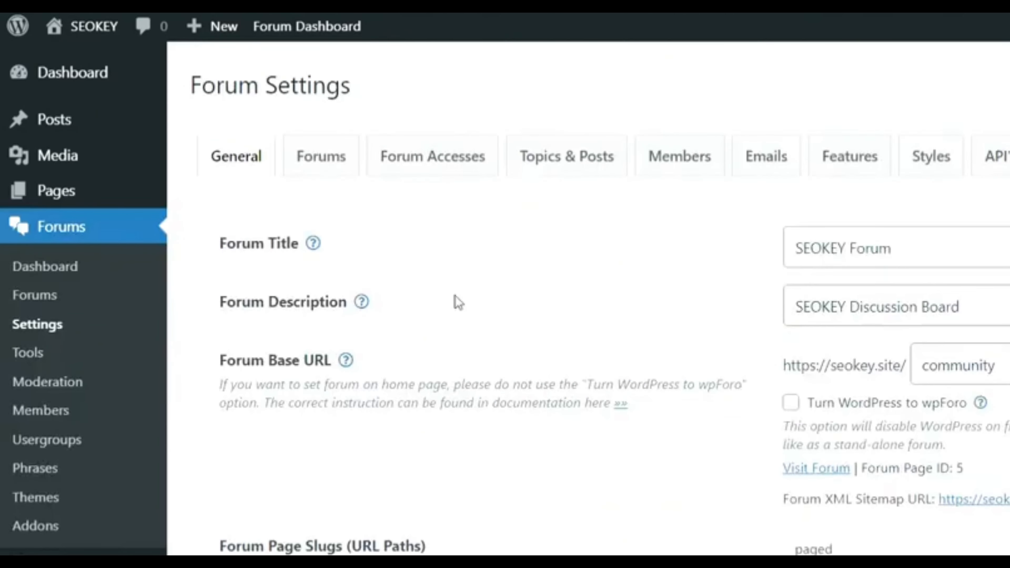
Change the General tab's Forum Base URL from 'community' to 'forum'.
left_click(341, 164)
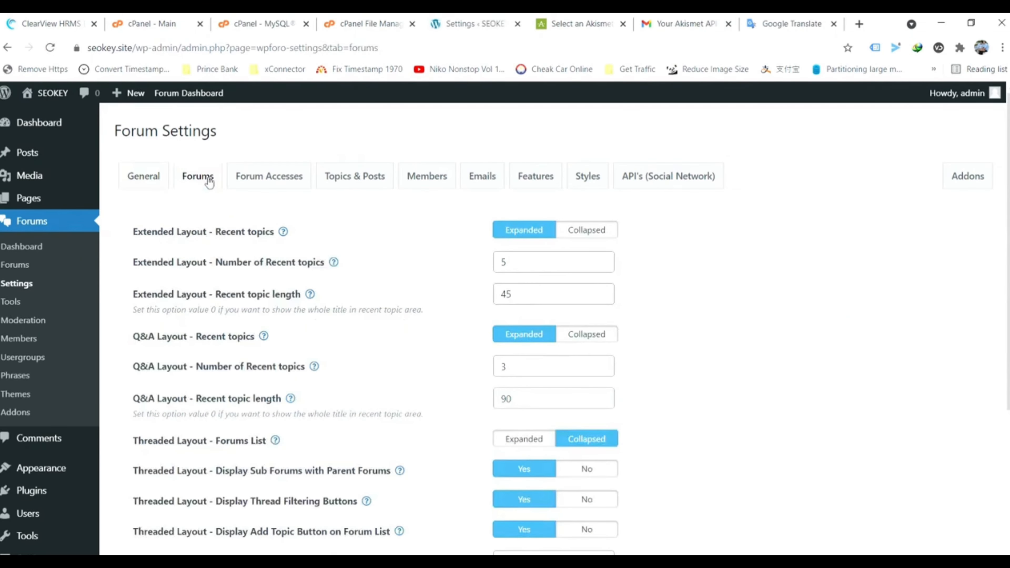
scroll(744, 284, "down", 2)
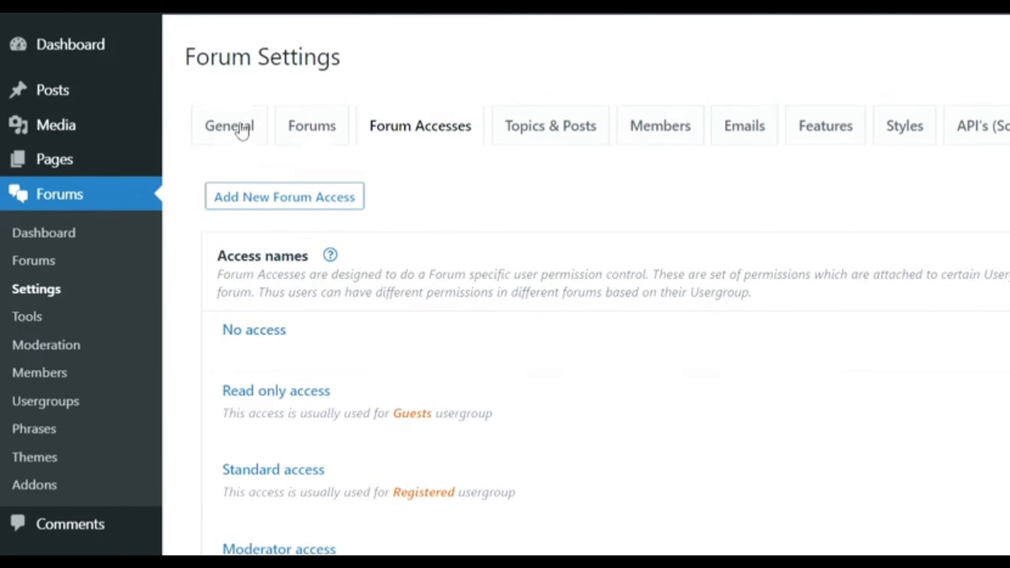
left_click(239, 131)
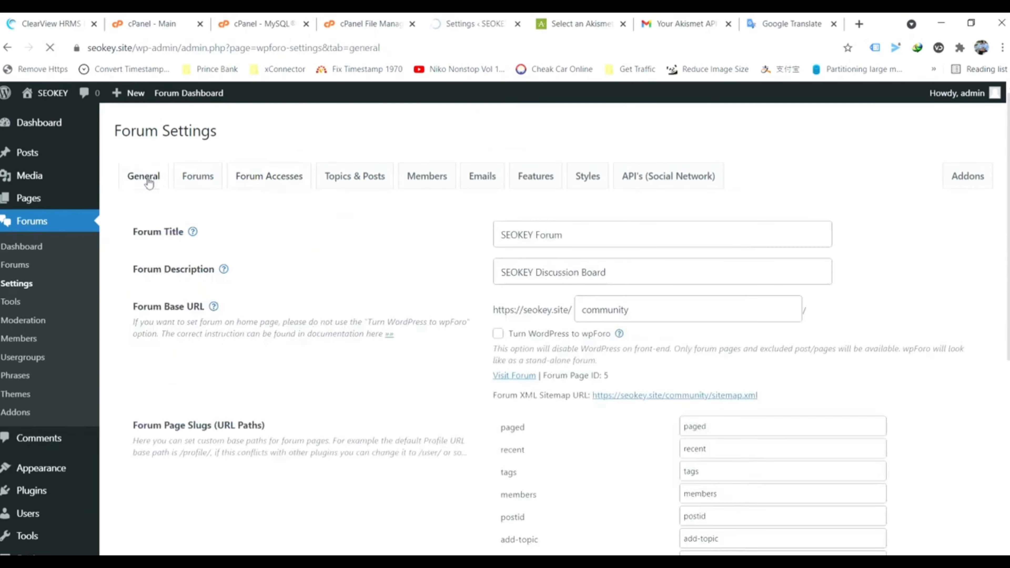
scroll(683, 242, "down", 2)
left_click_drag(684, 241, 567, 224)
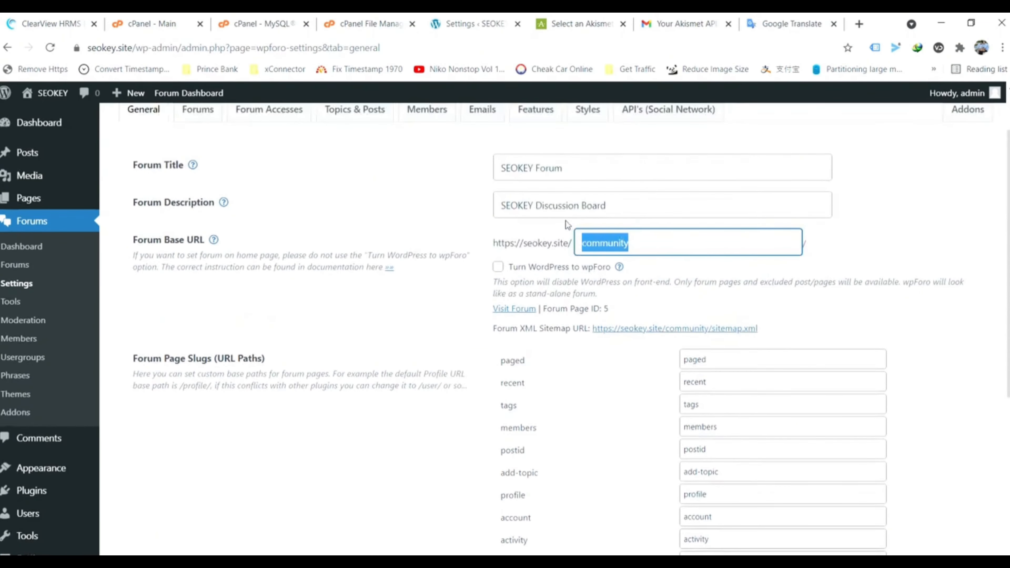
scroll(867, 264, "up", 2)
type("Forum")
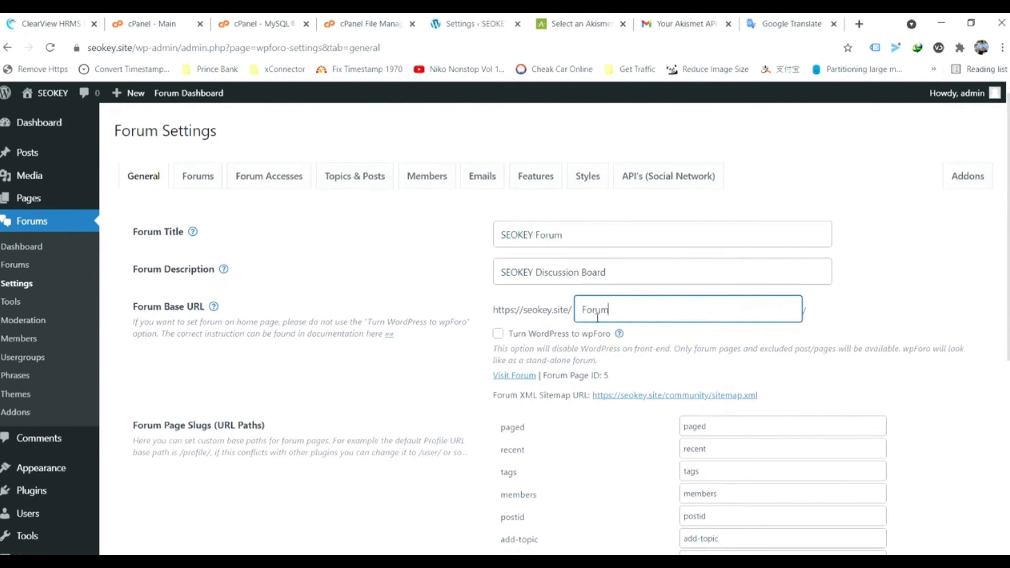
left_click_drag(587, 311, 583, 312)
type("f")
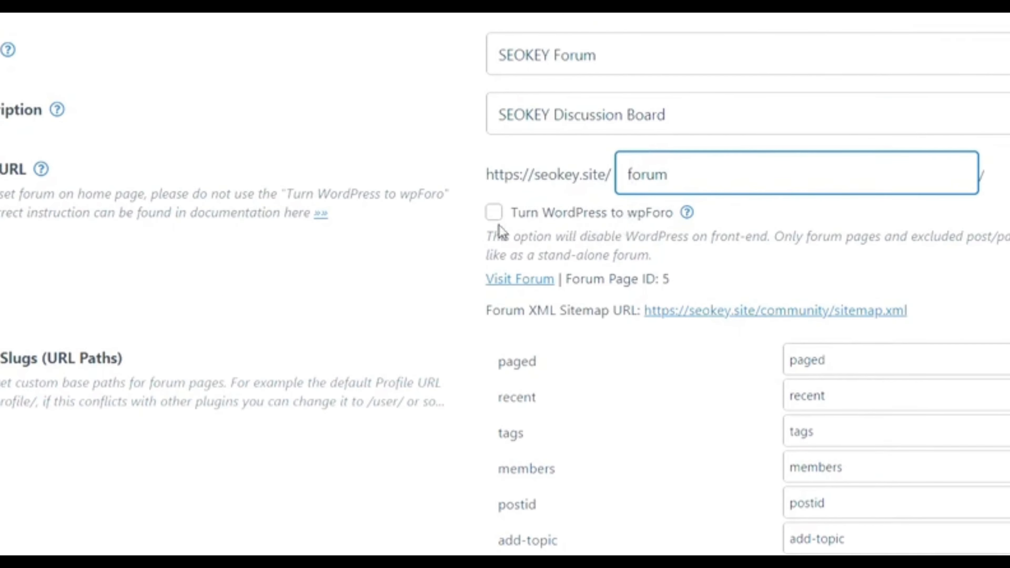
Enable 'Turn WordPress to wpForo' and save the forum settings with Update Options.
left_click(494, 215)
scroll(397, 288, "down", 5)
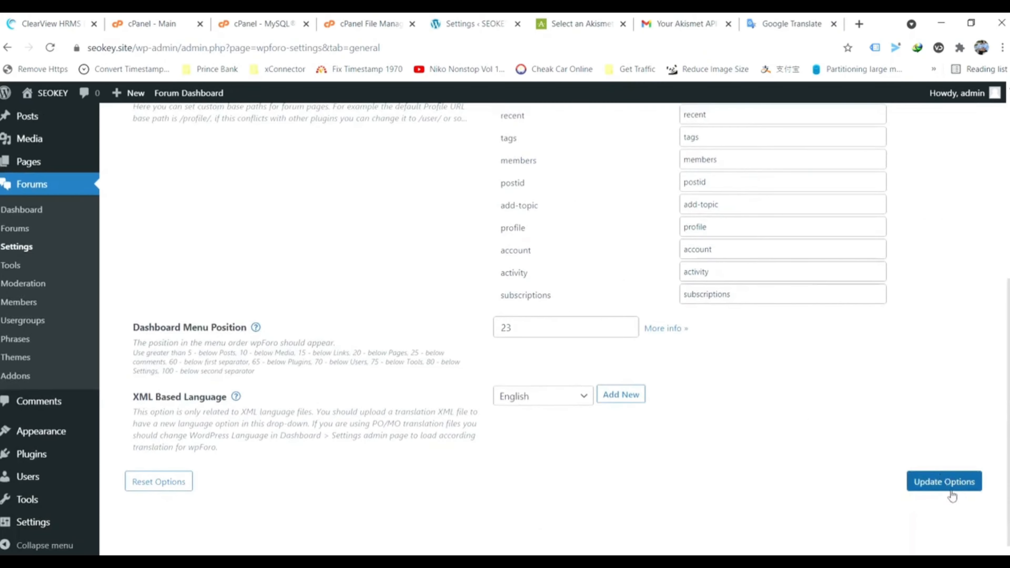
left_click(945, 484)
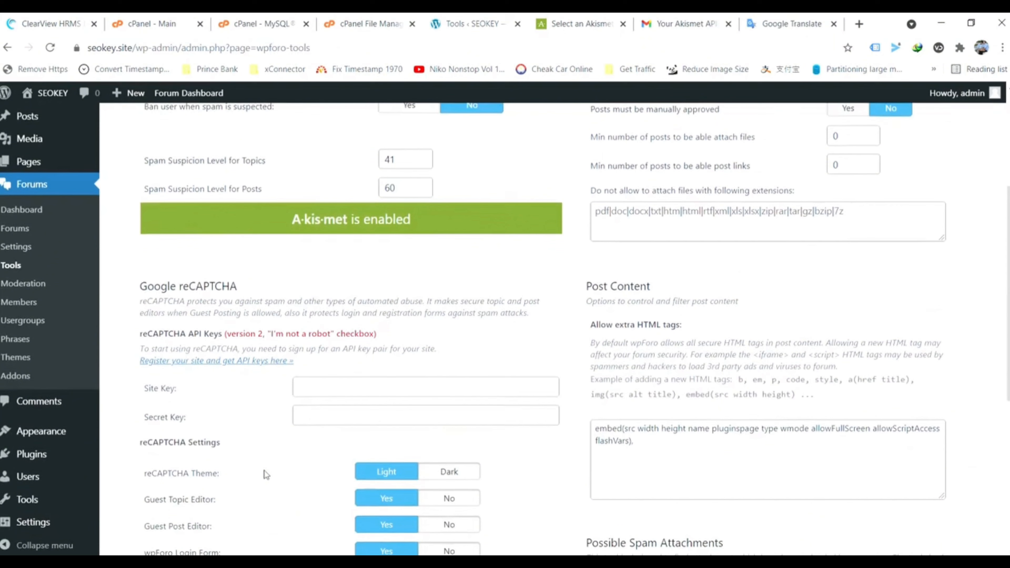
Follow wpForo Tools' Google reCAPTCHA link to register a new site and get API keys.
scroll(265, 470, "down", 2)
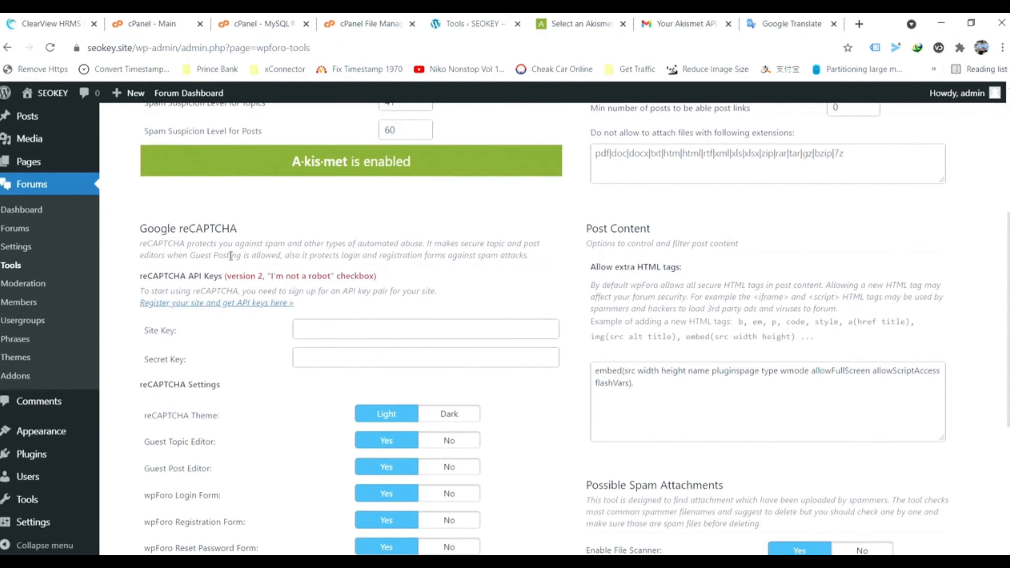
left_click(273, 304)
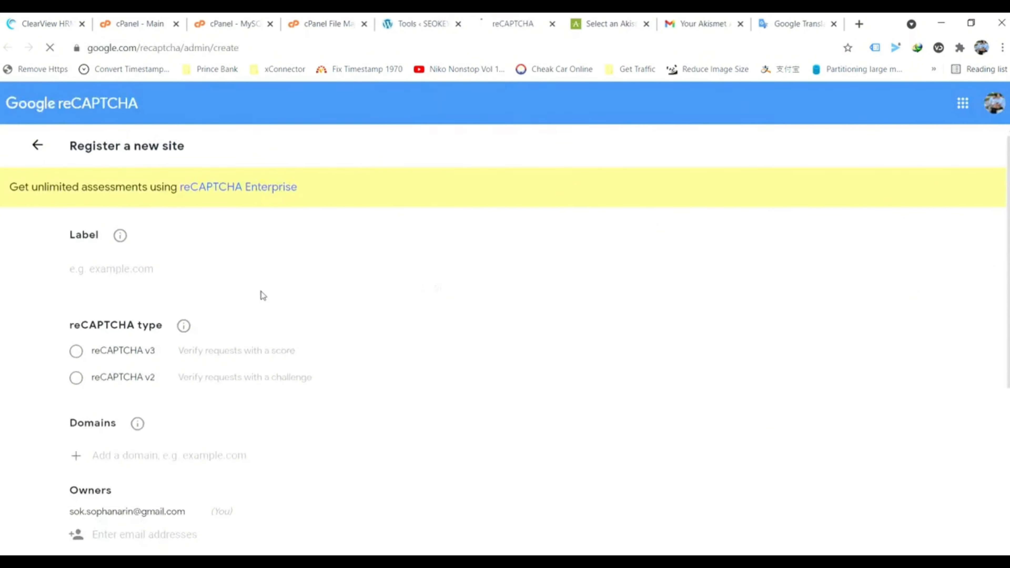
Label the site 'seokey.site', choose reCAPTCHA v2, and add domain 'seokey.site'.
left_click(169, 271)
type("seokey.site")
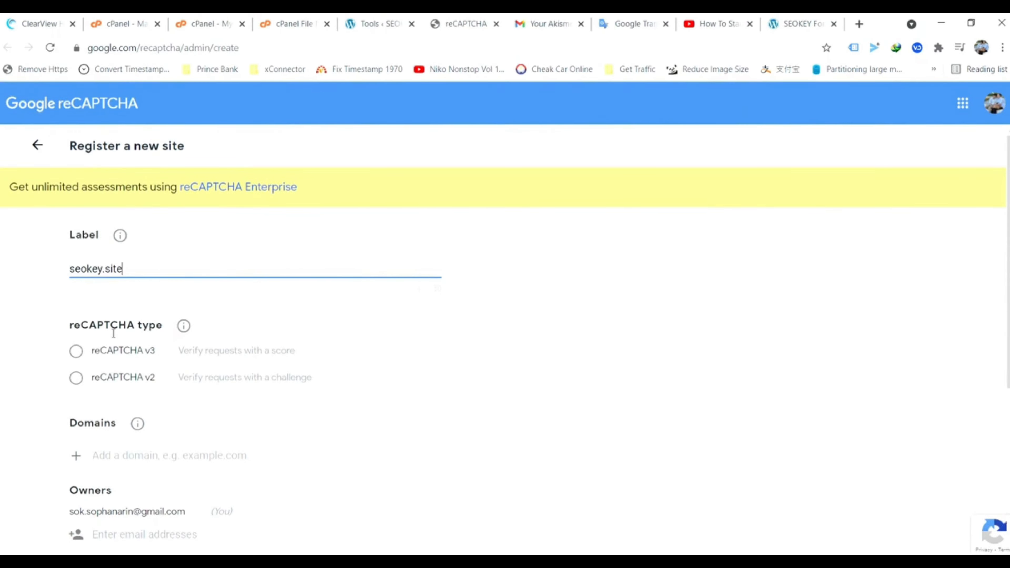
left_click(103, 381)
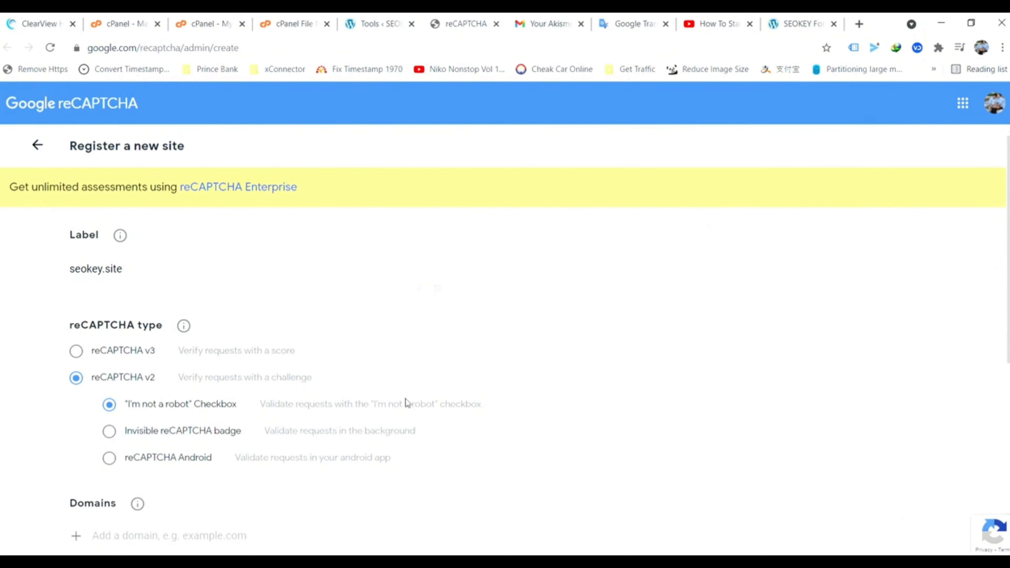
scroll(340, 382, "down", 2)
scroll(191, 338, "down", 4)
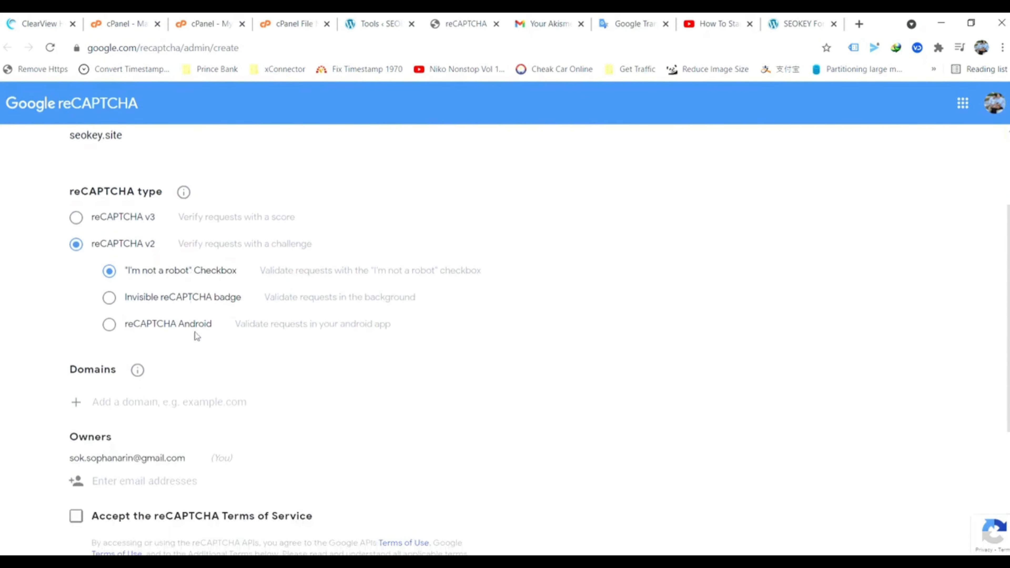
left_click(192, 338)
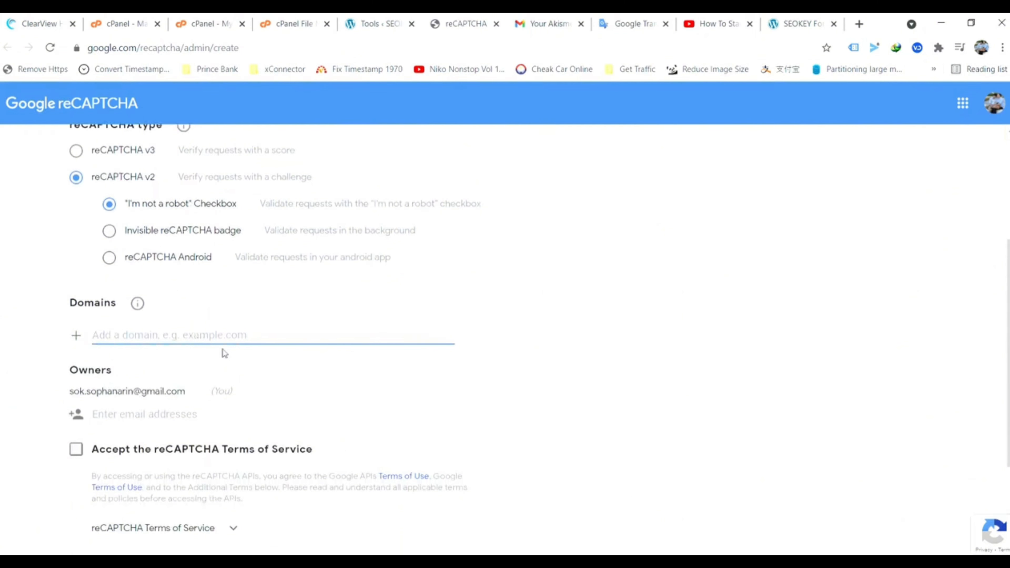
type("seokey.site")
Accept the reCAPTCHA Terms of Service, submit the registration, and copy the site key.
scroll(233, 375, "down", 2)
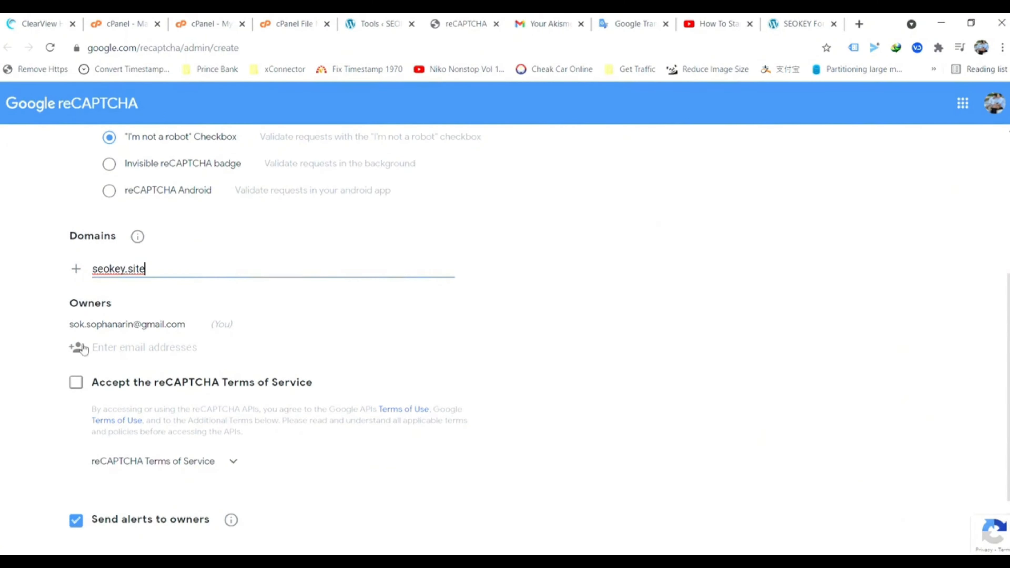
scroll(72, 343, "down", 2)
left_click(80, 316)
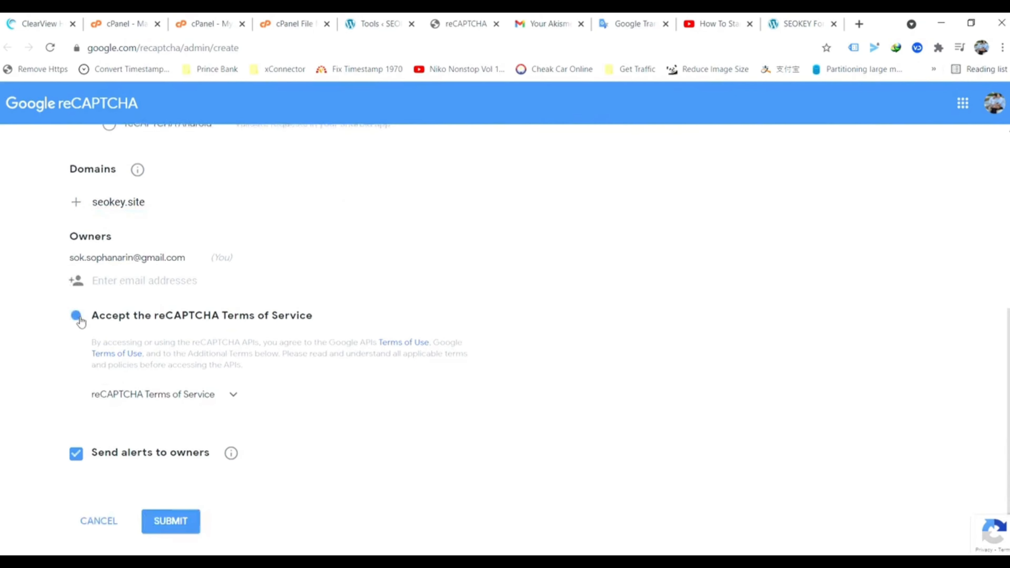
scroll(171, 370, "down", 1)
left_click(173, 498)
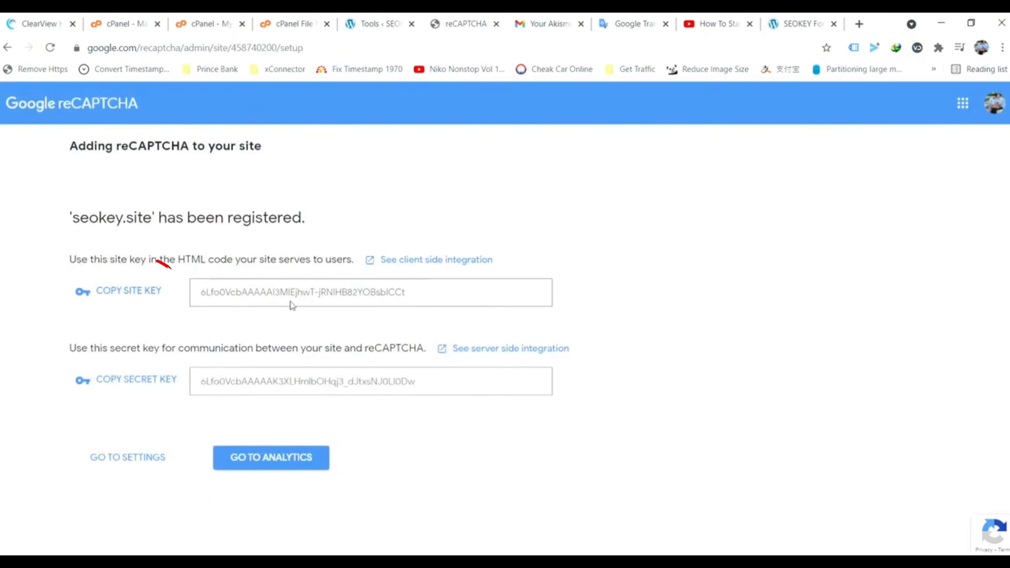
left_click(142, 294)
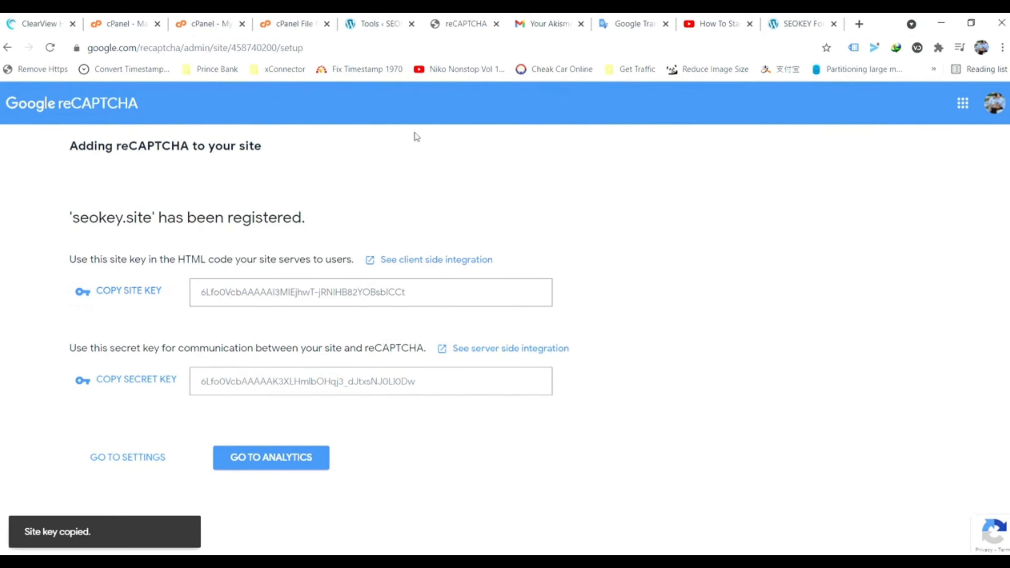
Paste the reCAPTCHA site key and secret key into wpForo's Site Key and Secret Key fields.
left_click(377, 18)
left_click(333, 333)
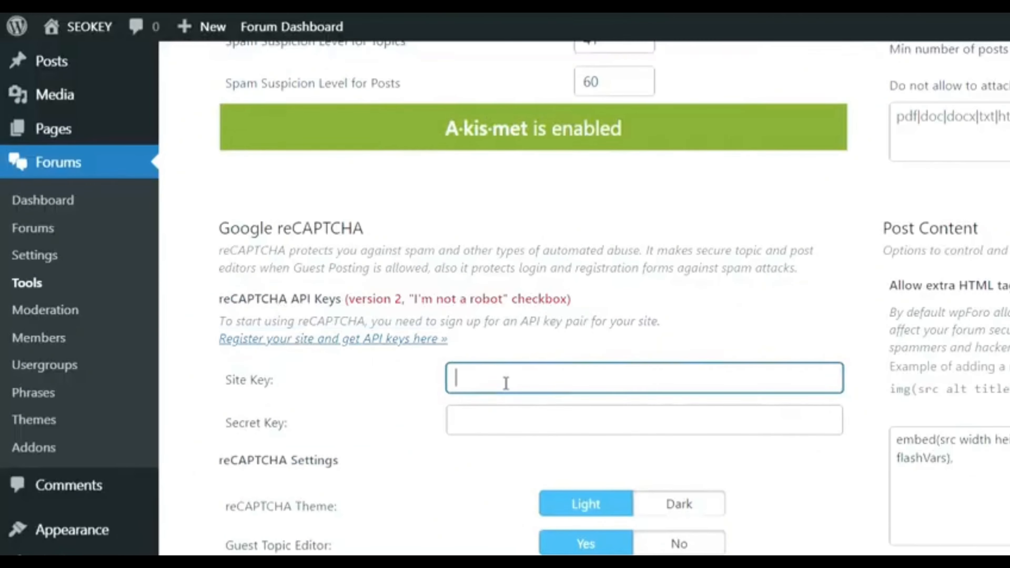
key("ctrl+v")
left_click(465, 23)
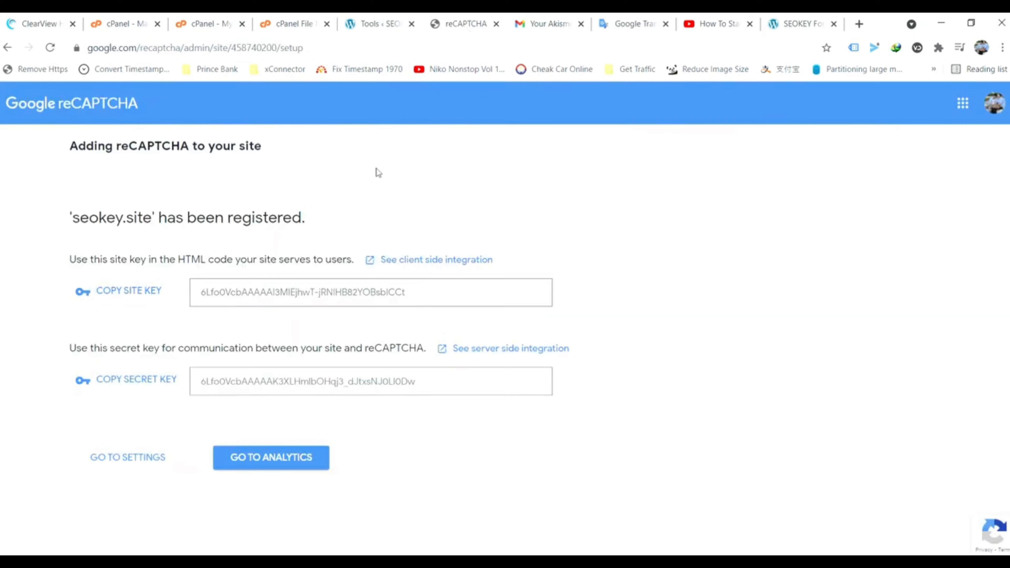
left_click(175, 381)
left_click(376, 24)
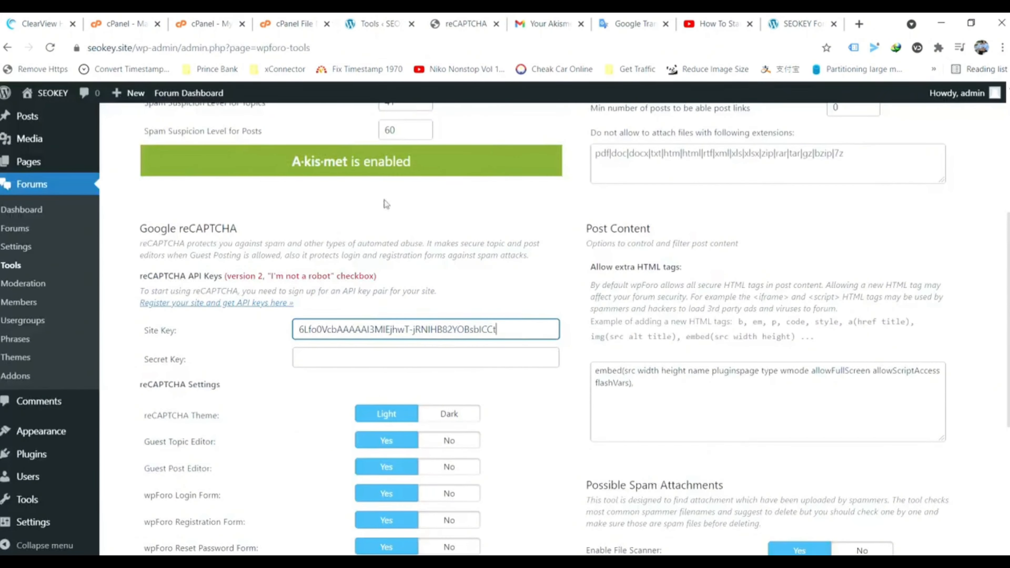
left_click(348, 364)
key("ctrl+v")
Set reCAPTCHA on the wpForo Login Form to No and save the options.
scroll(524, 406, "down", 3)
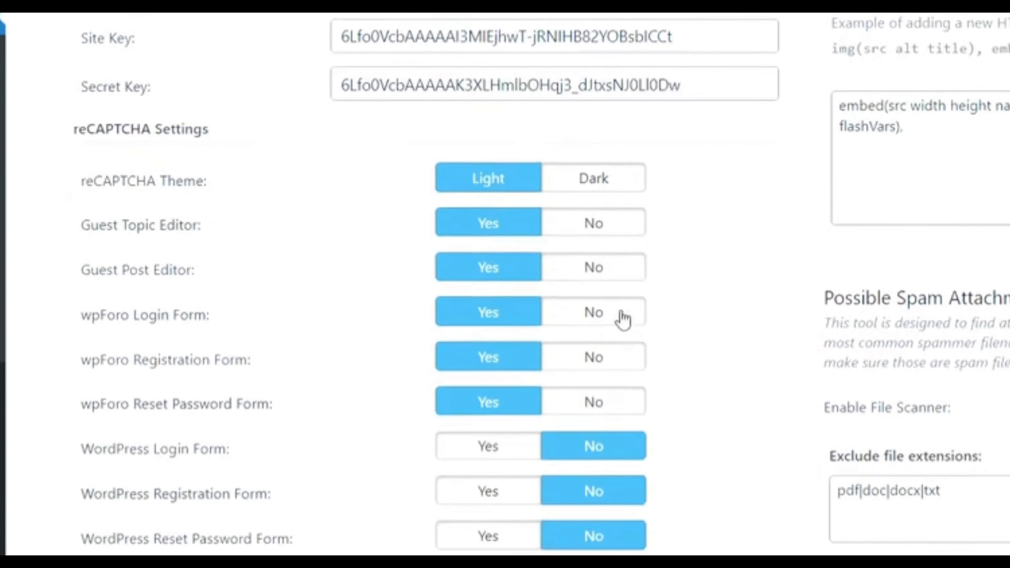
left_click(477, 363)
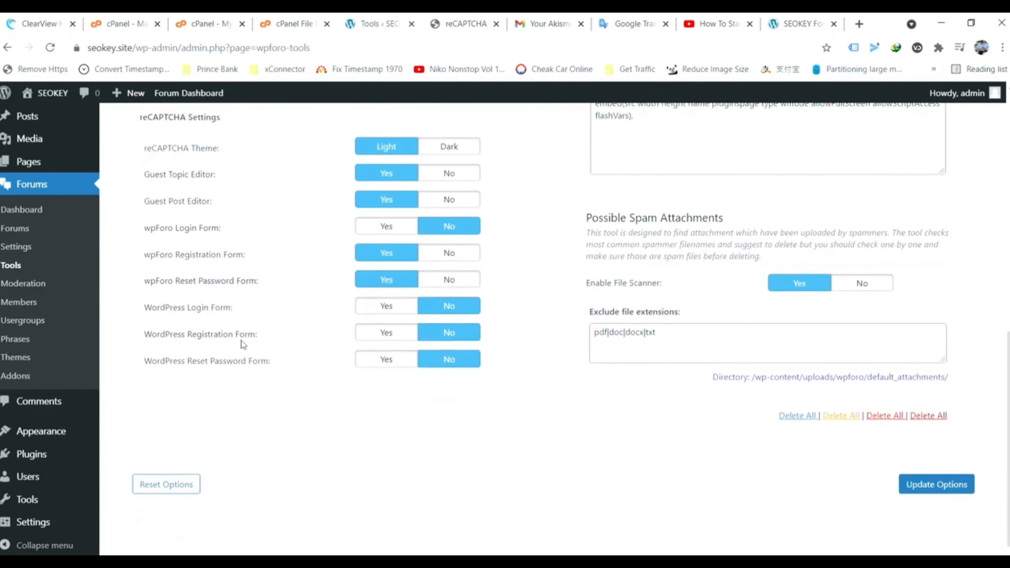
left_click(938, 483)
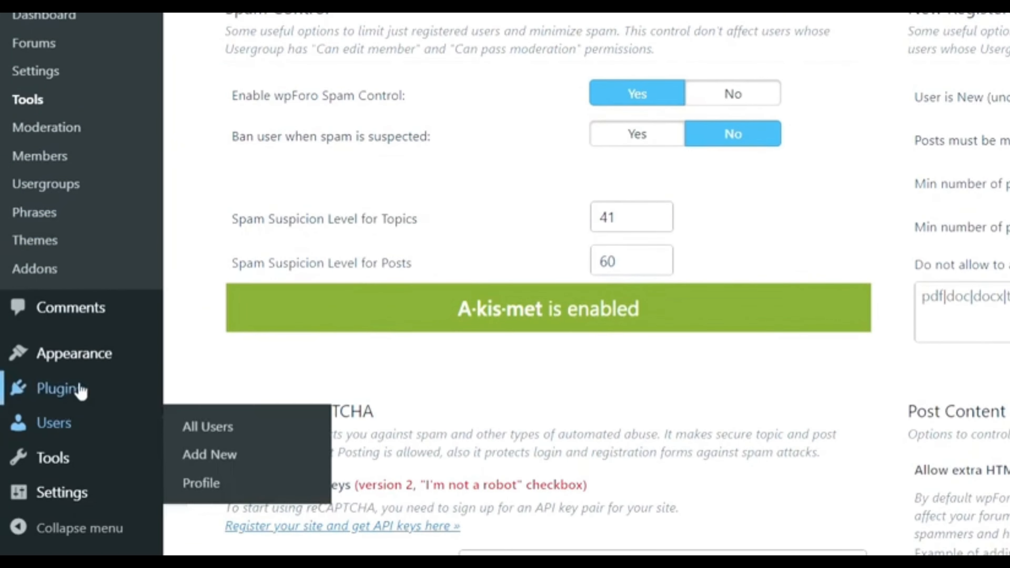
Install and activate the Neve theme from Appearance > Themes, then switch to the Members tab.
mouse_move(85, 366)
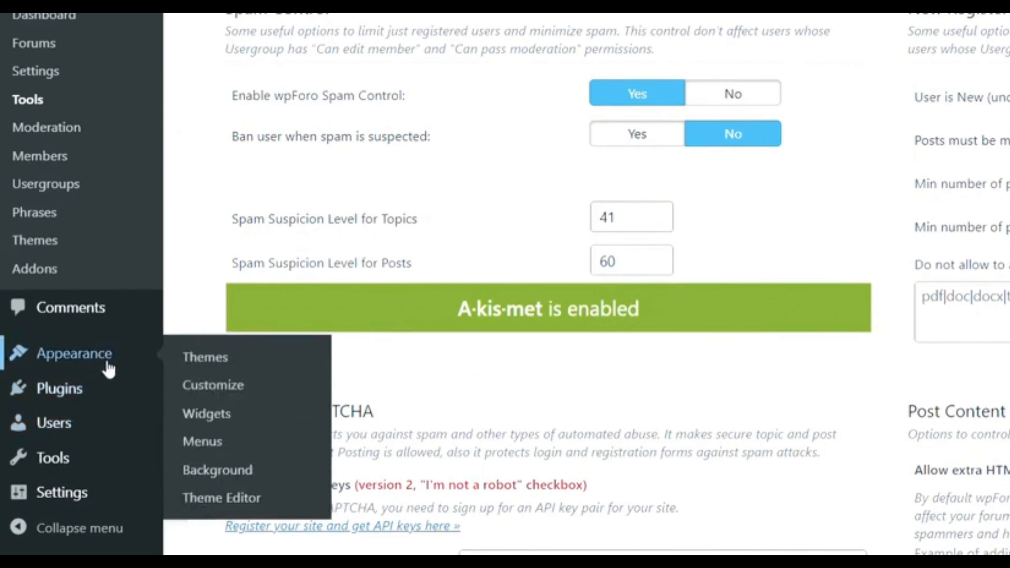
left_click(263, 357)
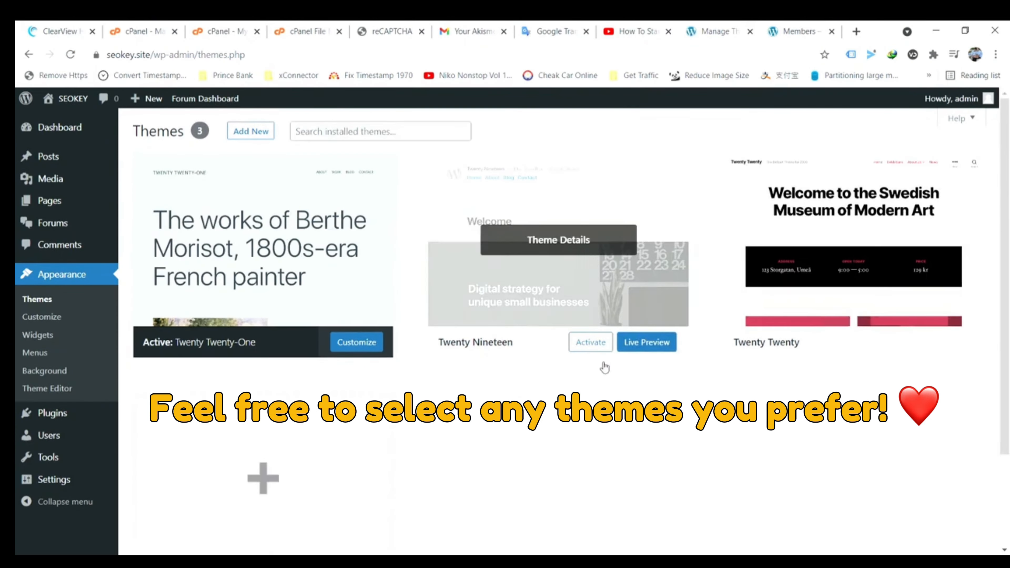
left_click(365, 136)
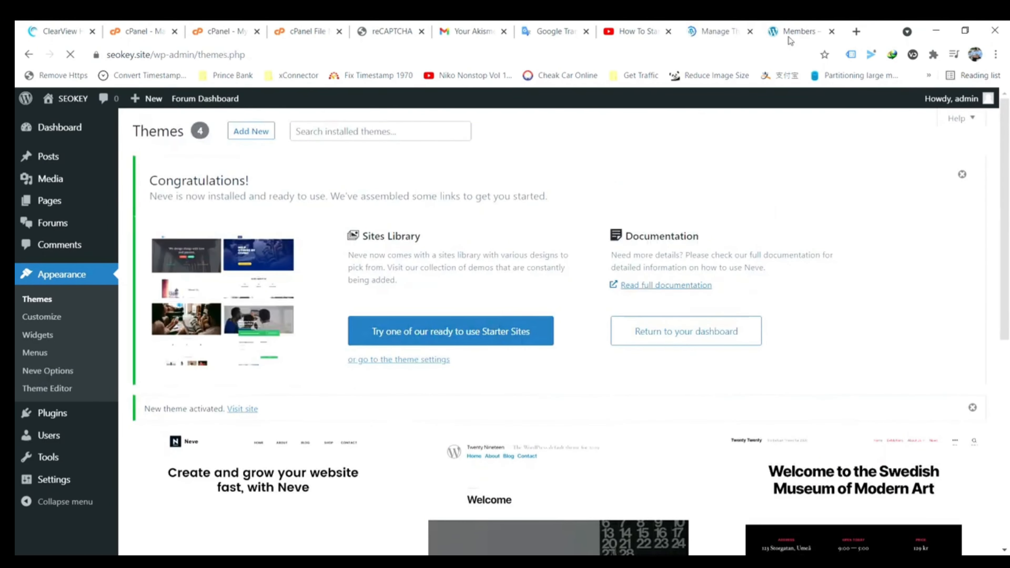
left_click(796, 29)
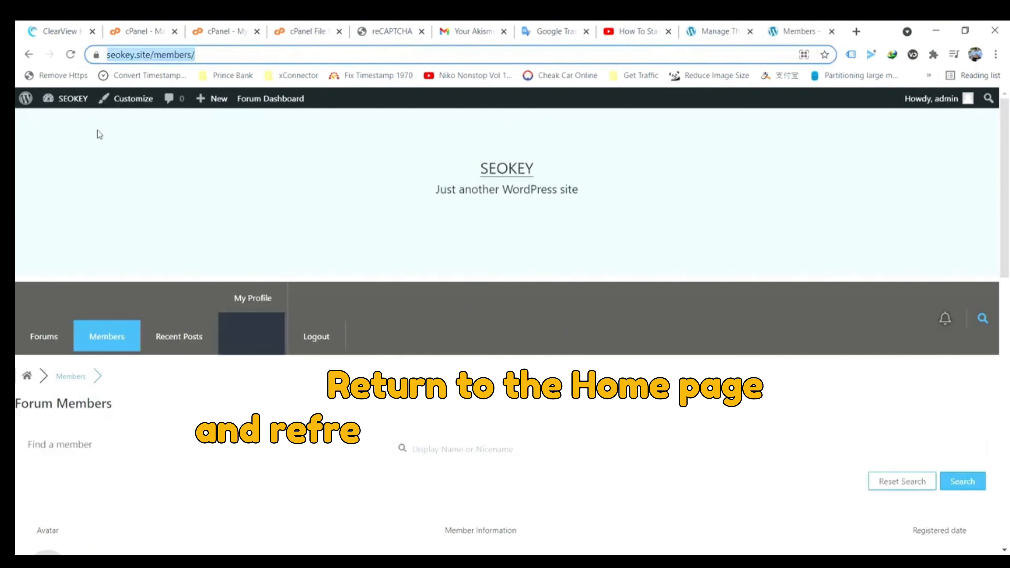
Reload the forum Members page and check Neve's header with Forum and Sample Page links.
left_click(68, 56)
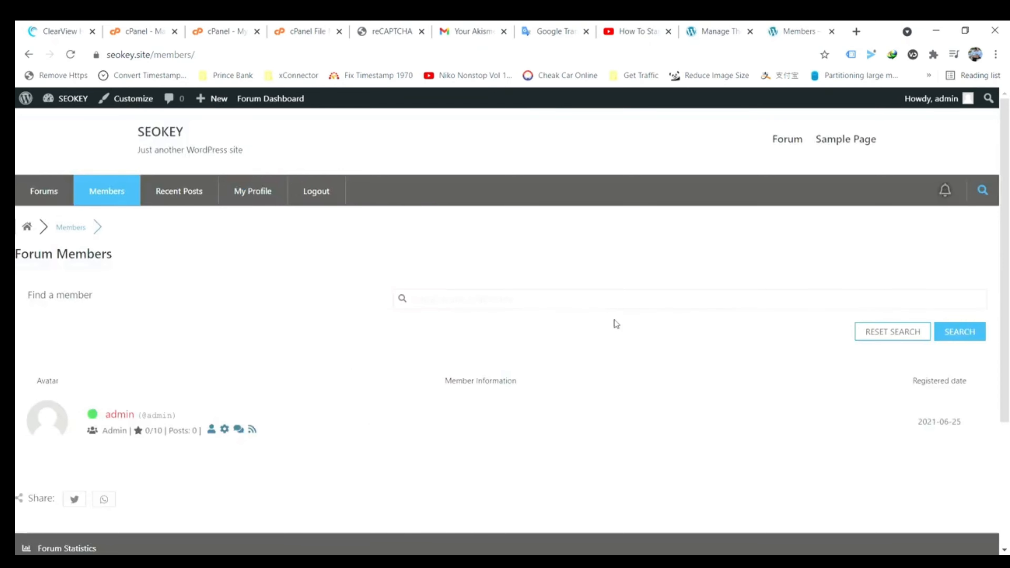
scroll(671, 333, "down", 4)
scroll(676, 310, "up", 4)
Uncheck 'Turn WordPress to wpForo' on the Forums > Settings General tab and save with Update Options.
left_click(702, 28)
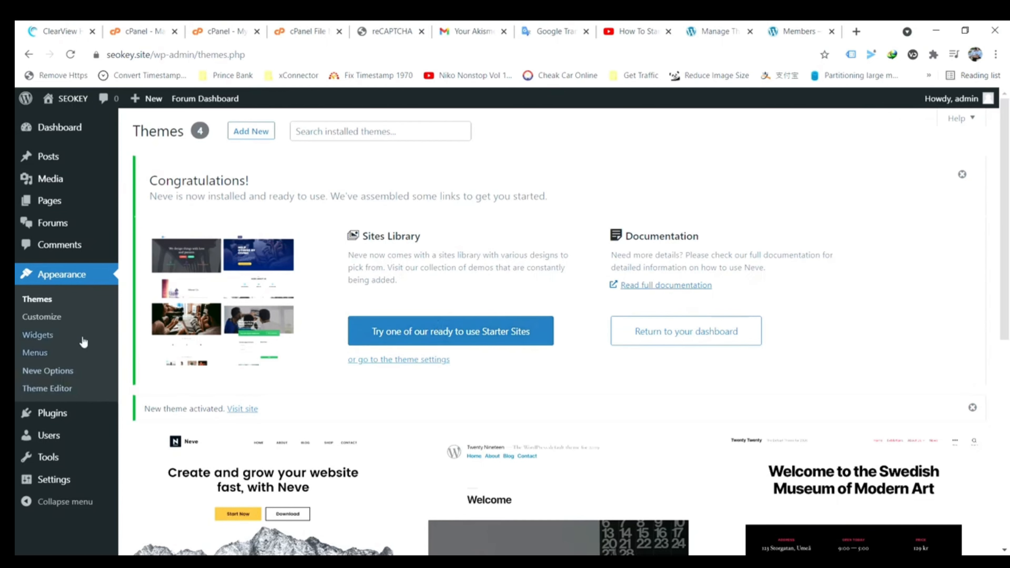
mouse_move(59, 225)
left_click(159, 263)
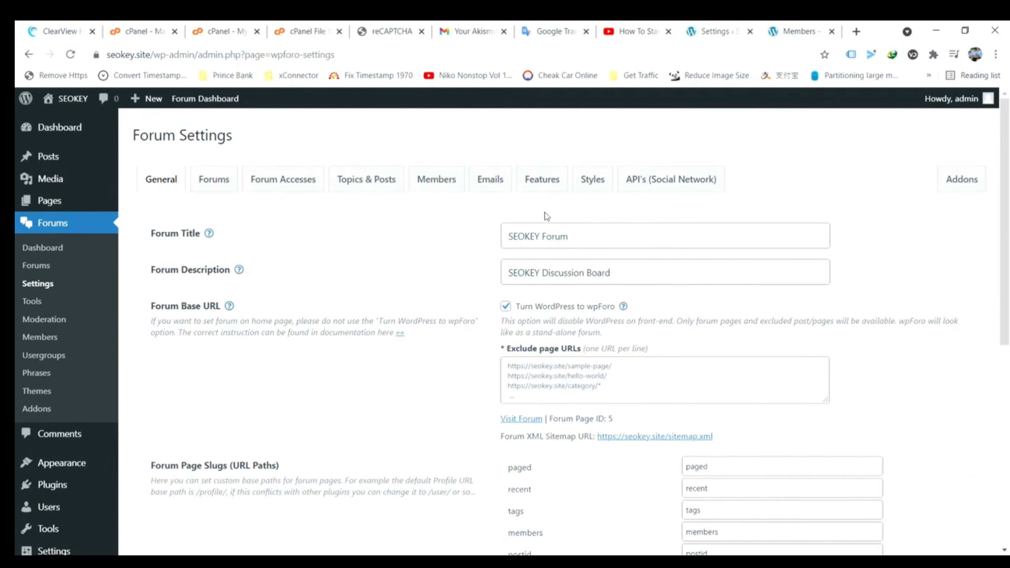
scroll(768, 278, "down", 2)
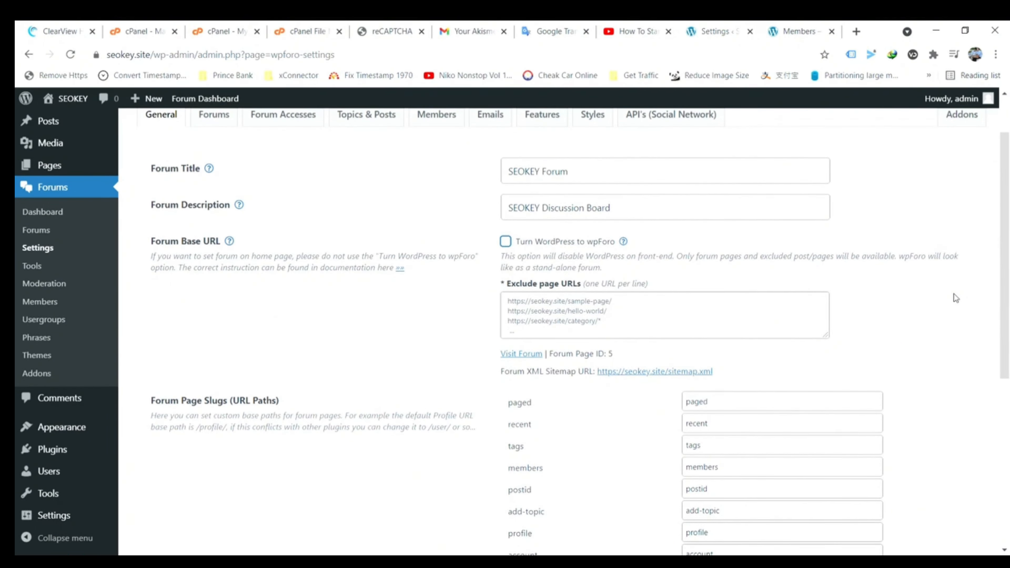
scroll(954, 296, "up", 1)
scroll(954, 300, "down", 8)
left_click(929, 465)
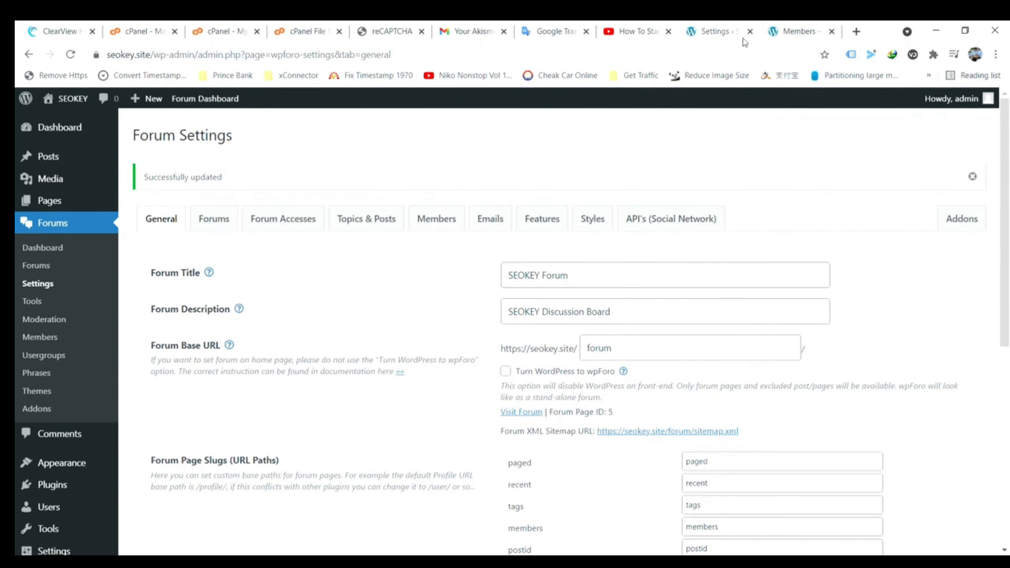
Reload the Members page, then open Forum from the header and scroll through it in the Neve layout.
left_click(794, 32)
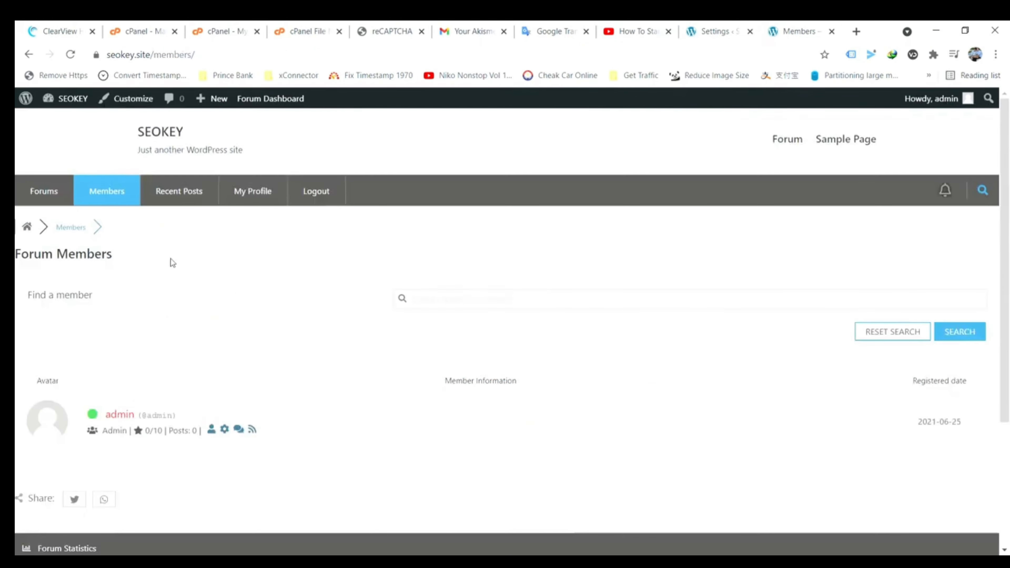
left_click(70, 54)
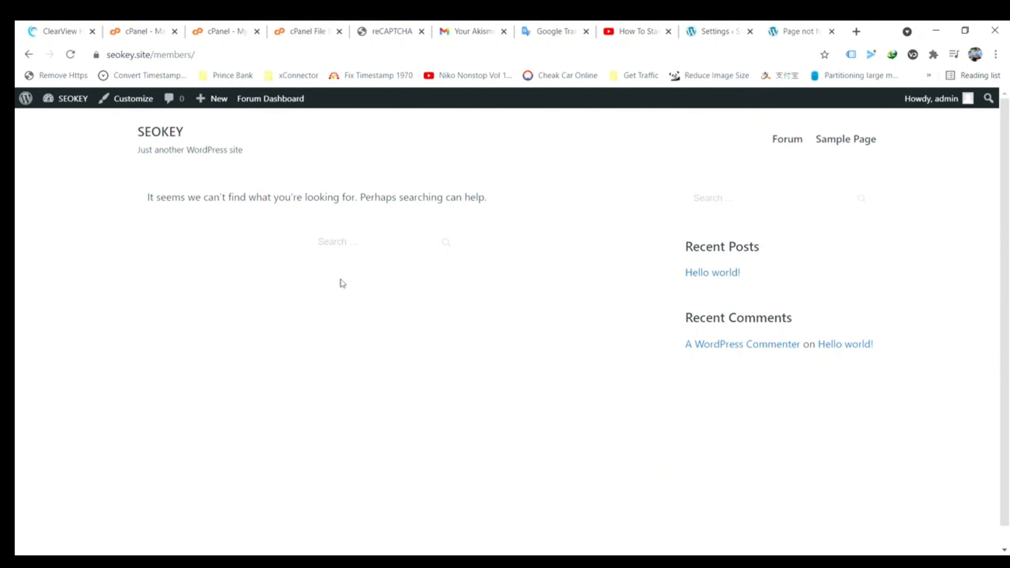
left_click(794, 143)
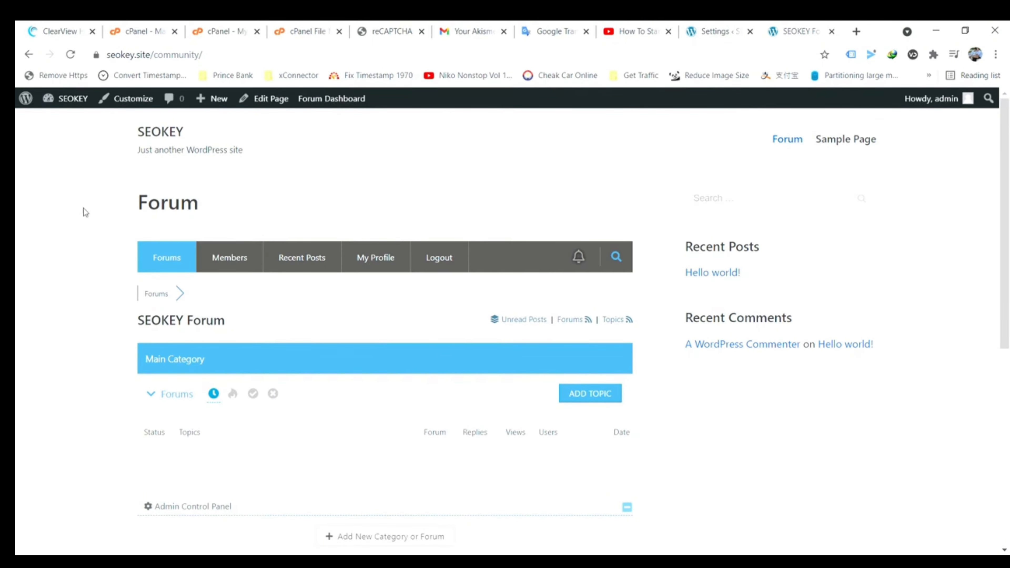
scroll(512, 296, "down", 6)
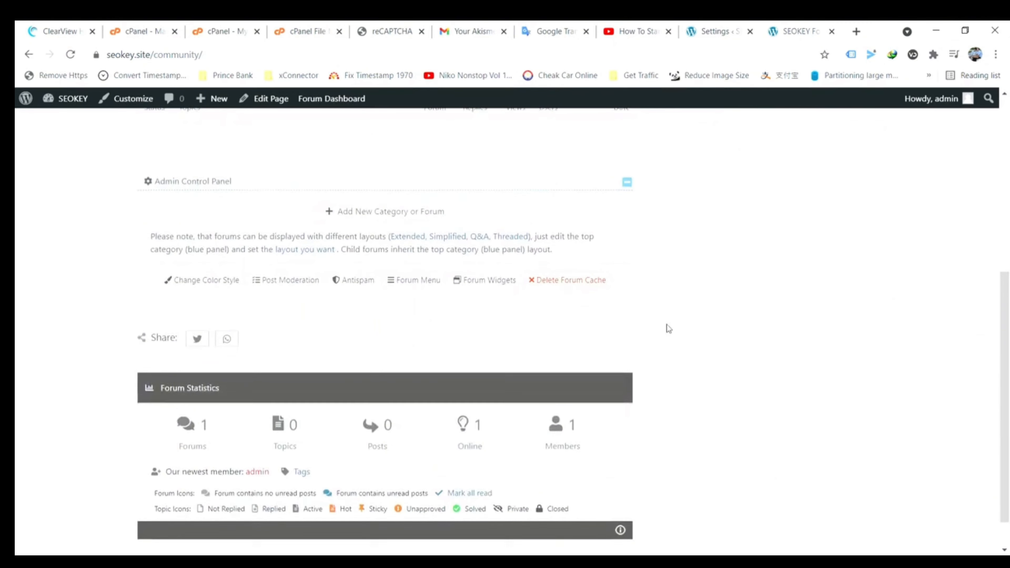
scroll(669, 328, "down", 1)
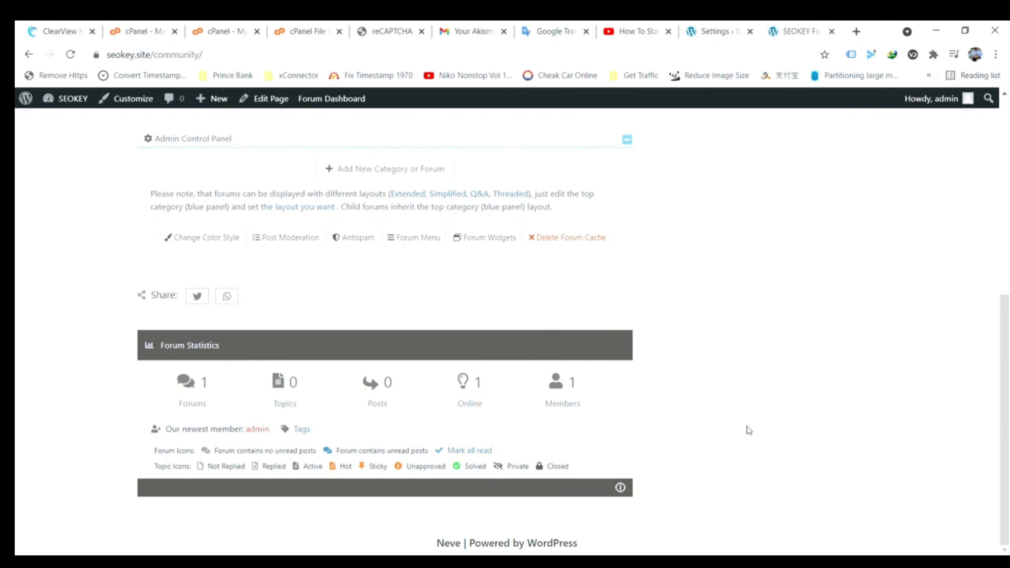
scroll(707, 418, "up", 3)
scroll(709, 418, "up", 5)
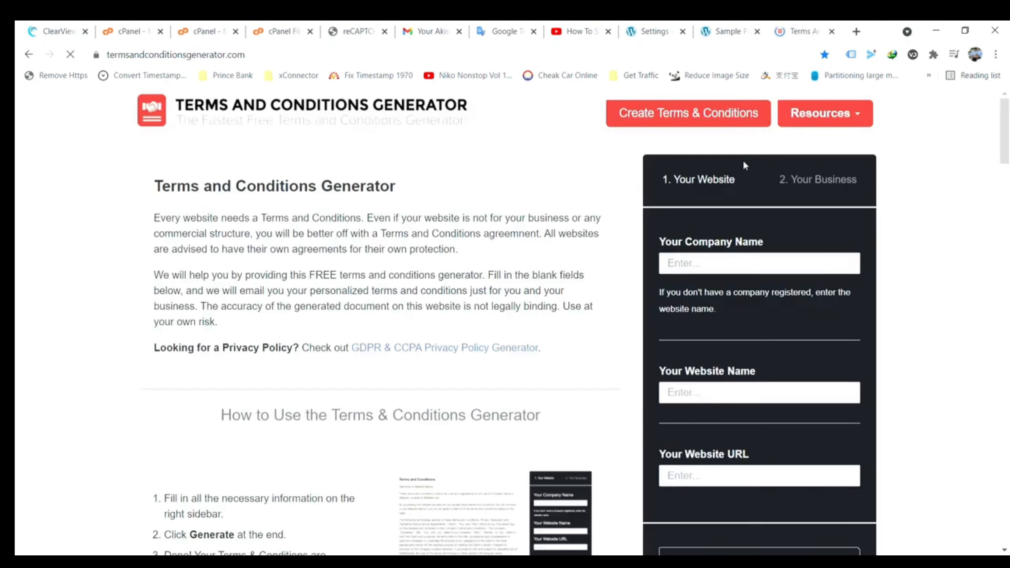
Enter Seokey as the company name and the website name in the generator.
left_click(720, 270)
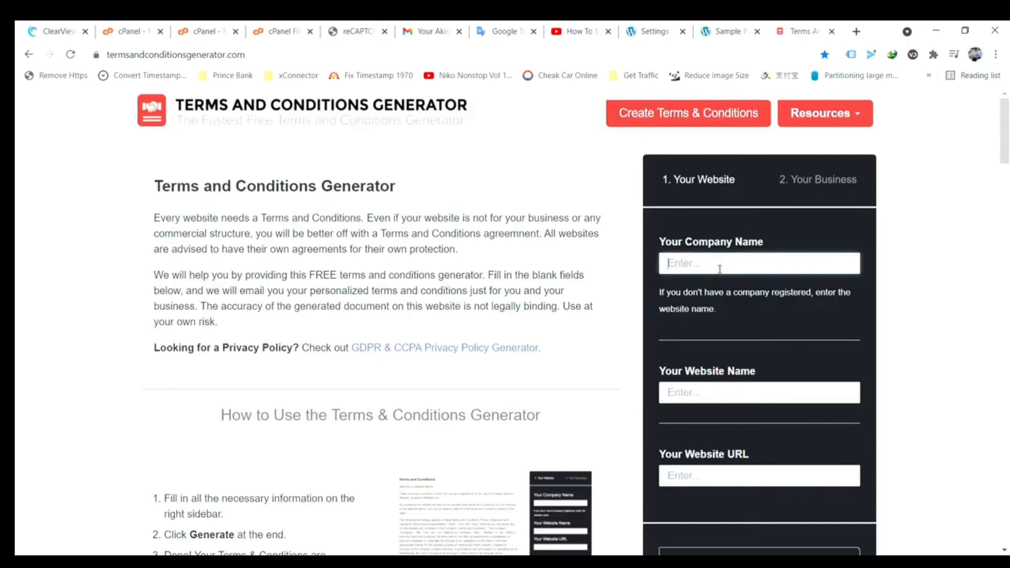
type("Seokey")
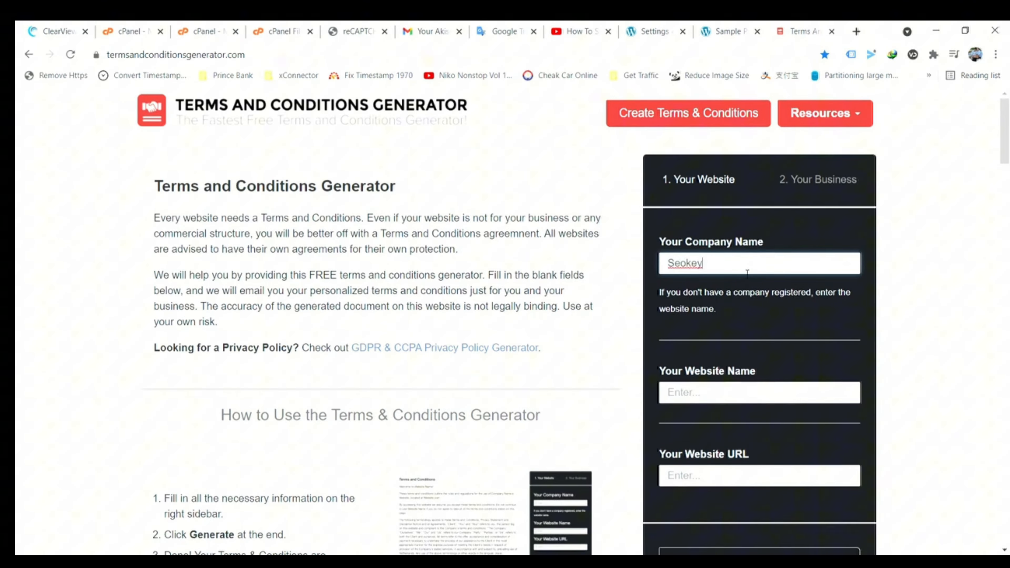
scroll(756, 275, "down", 2)
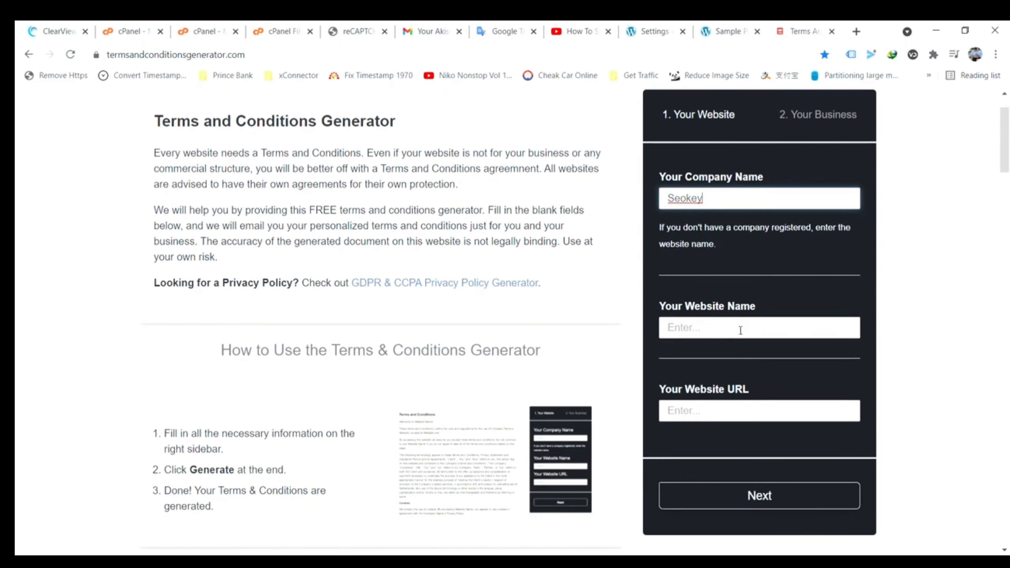
left_click(740, 331)
type("Sey")
key("BackSpace")
key("BackSpace")
key("BackSpace")
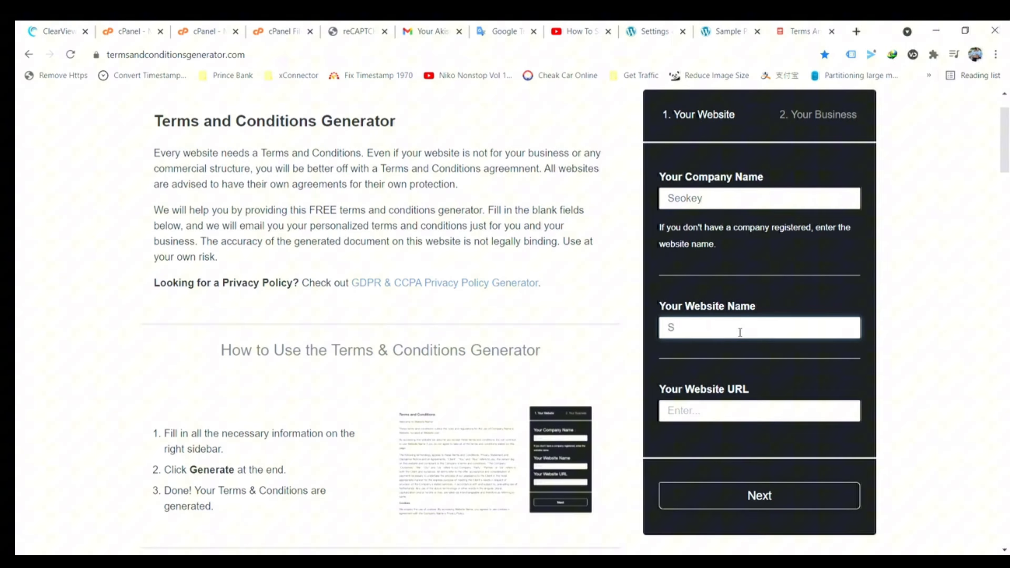
type("eokey")
left_click(718, 412)
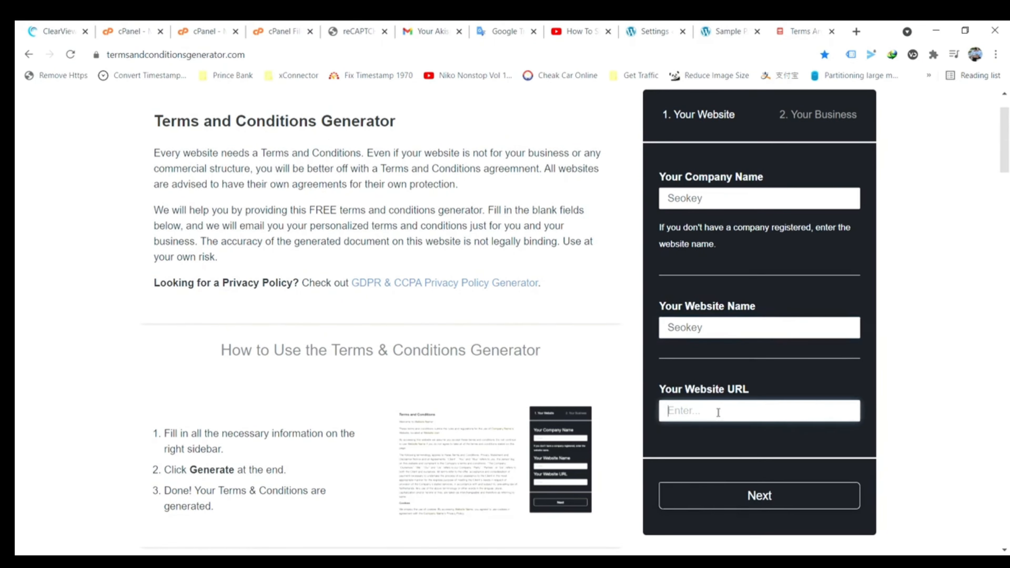
type("https://seokey.site")
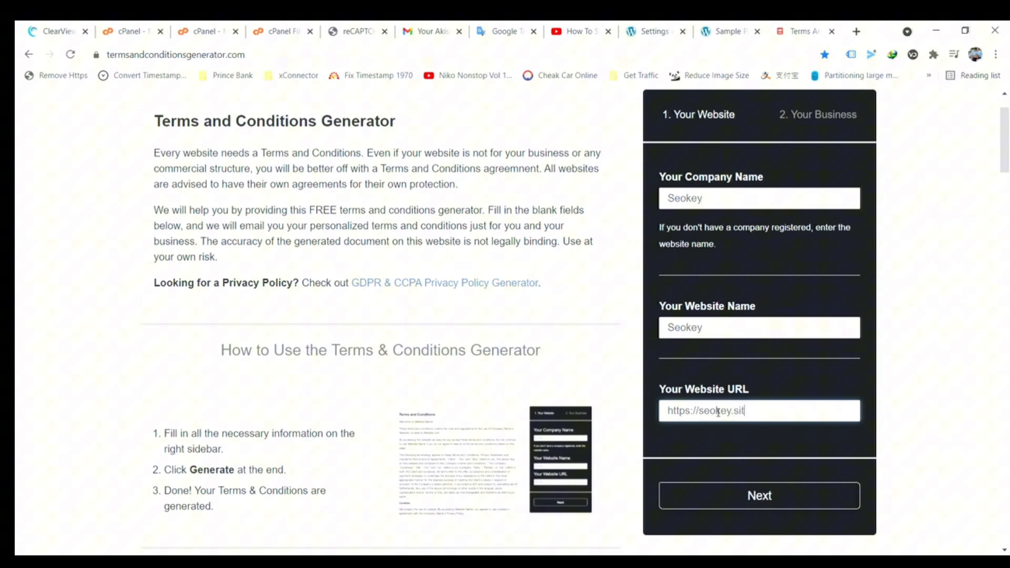
scroll(748, 435, "down", 3)
left_click(764, 307)
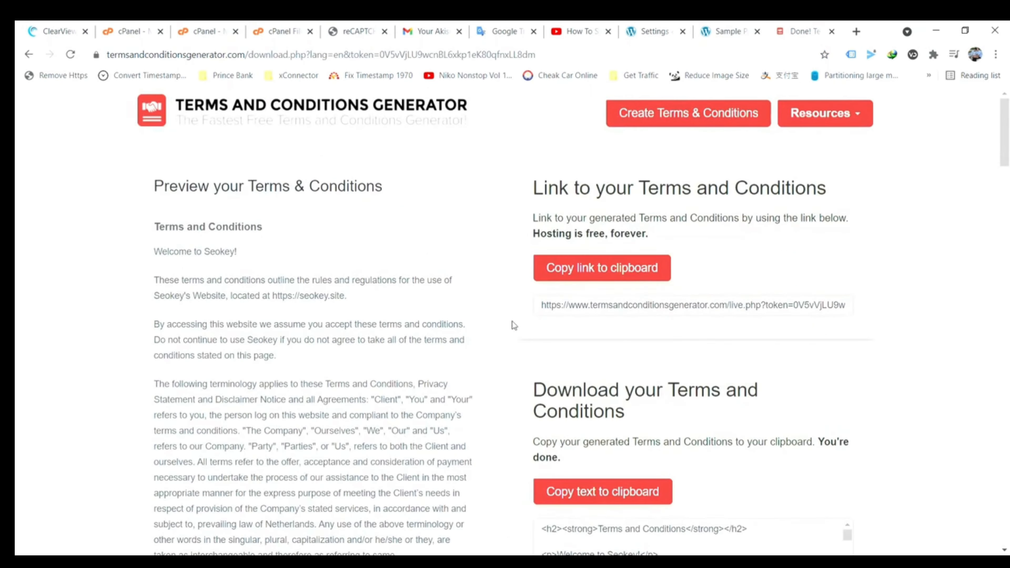
left_click_drag(154, 229, 274, 227)
key("ctrl+c")
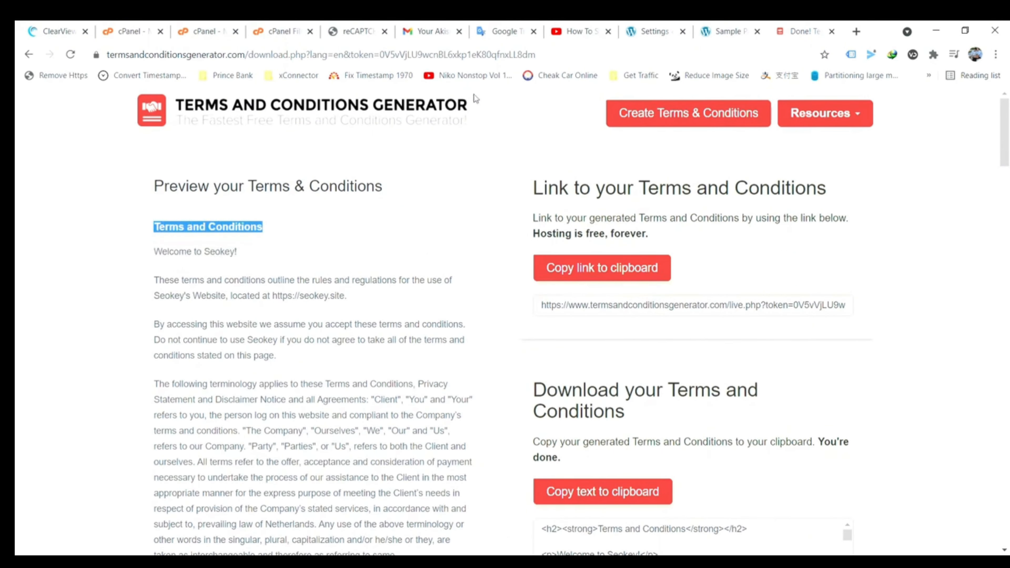
Create a new page titled 'Terms and Conditions', paste the generated terms text, and publish it.
left_click(689, 23)
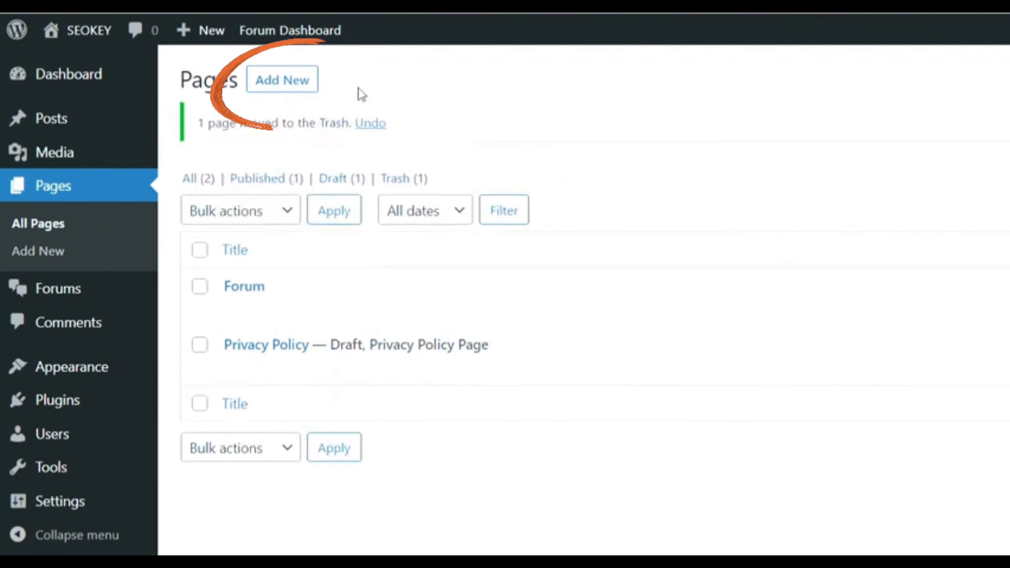
left_click(296, 81)
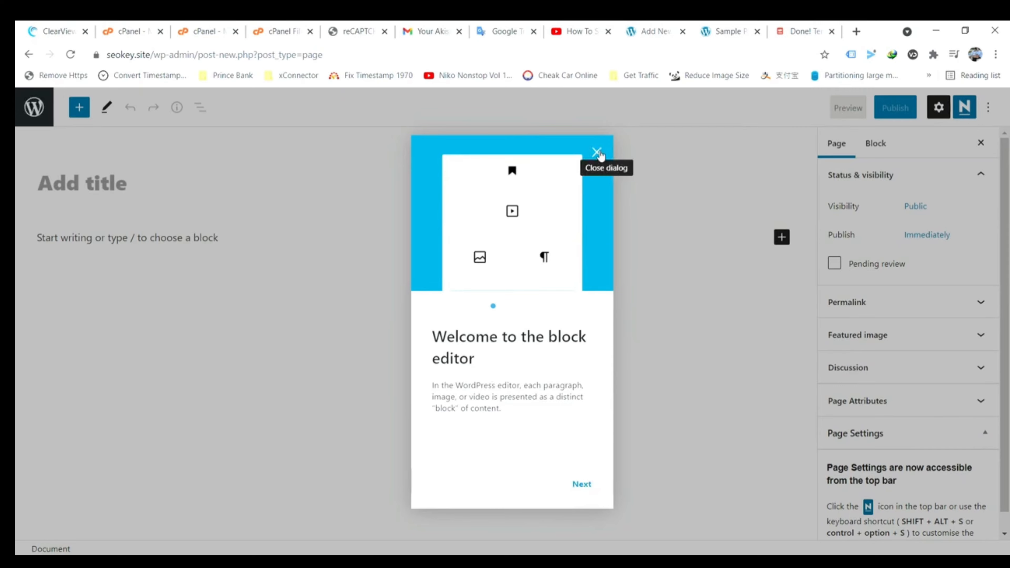
left_click(597, 152)
left_click(95, 187)
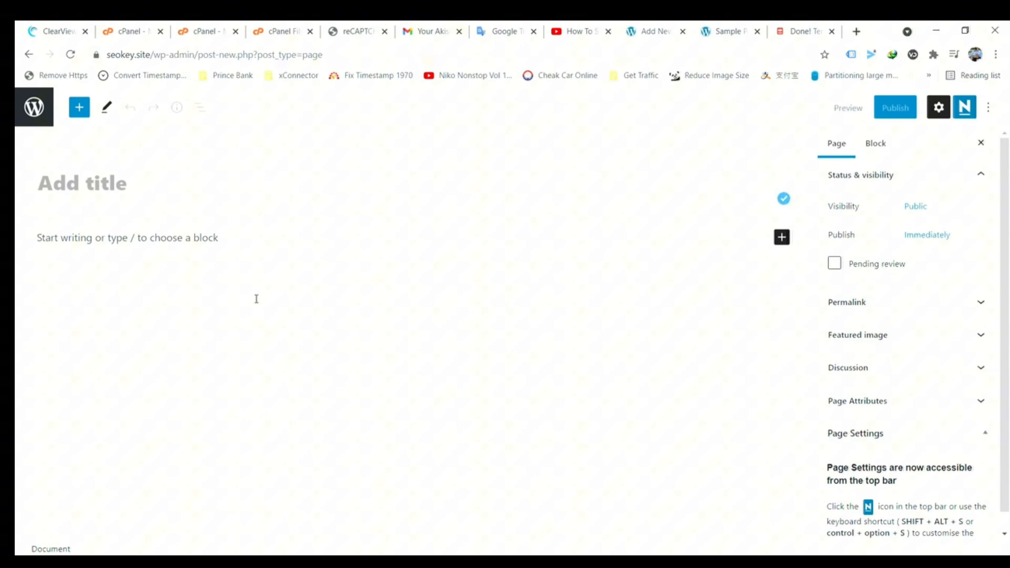
key("ctrl+v")
key("Return")
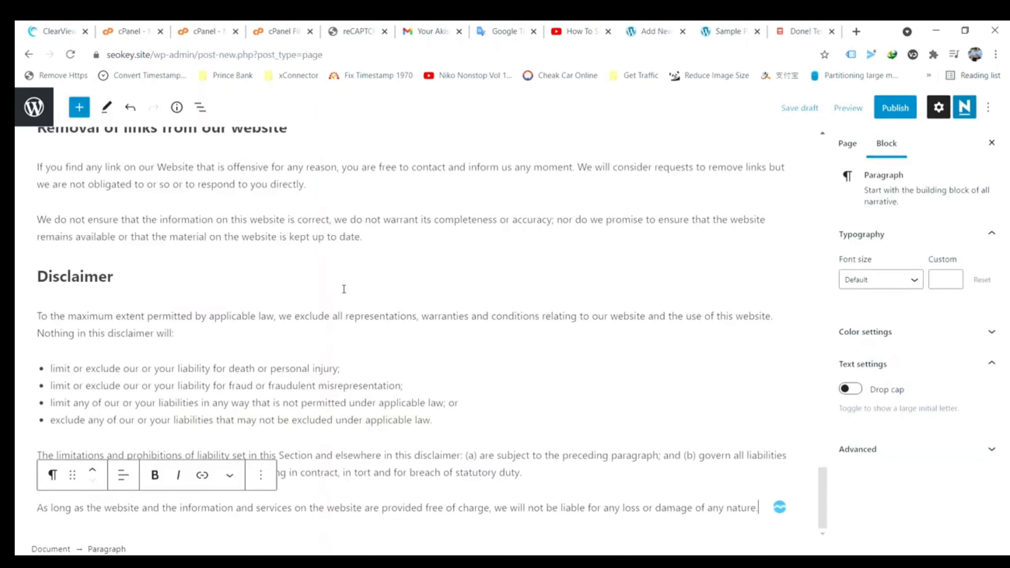
key("ctrl+v")
scroll(410, 319, "up", 20)
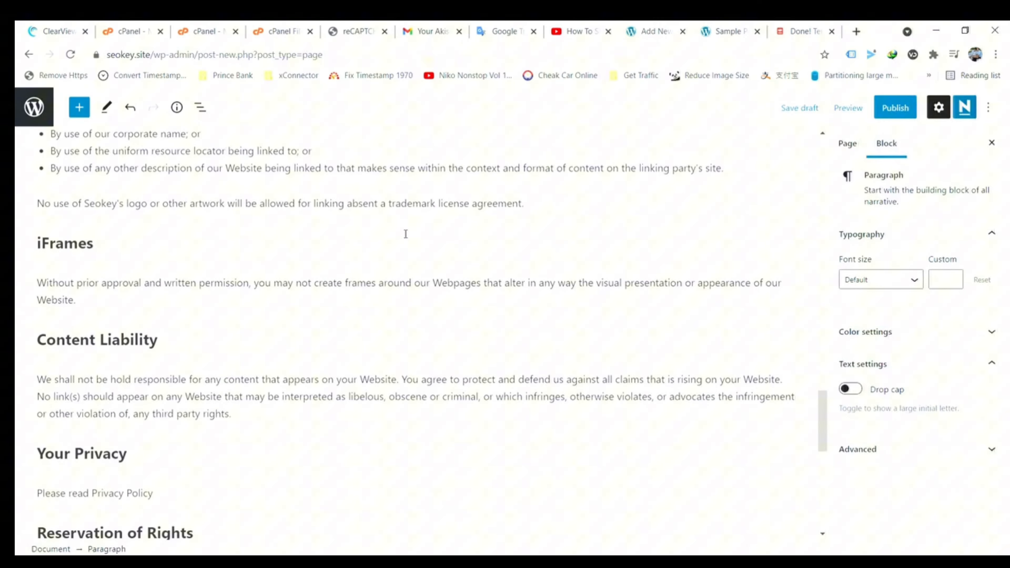
scroll(425, 254, "up", 15)
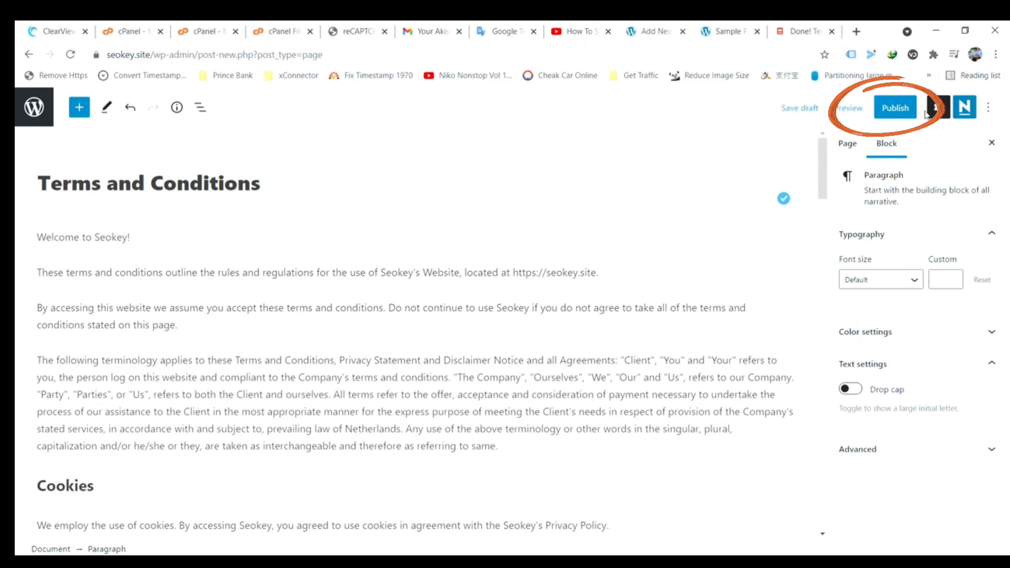
left_click(915, 113)
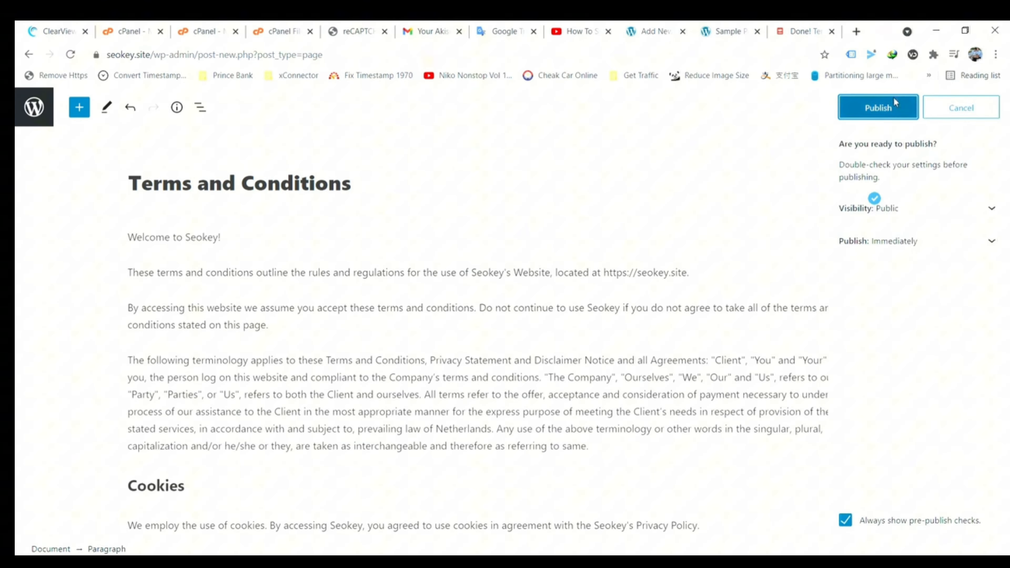
left_click(846, 107)
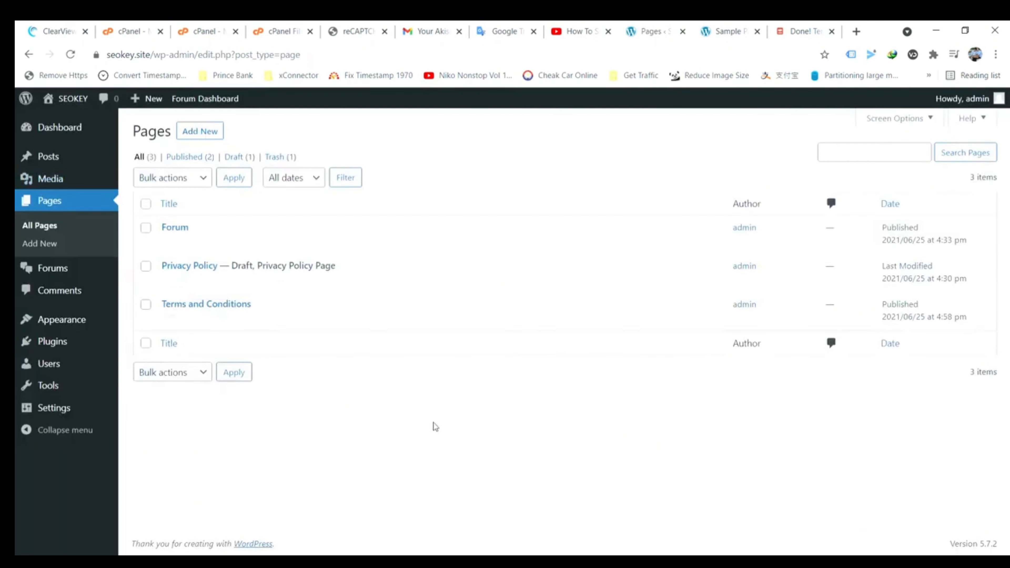
Open the Privacy Policy page and delete all of its default suggested text.
mouse_move(221, 278)
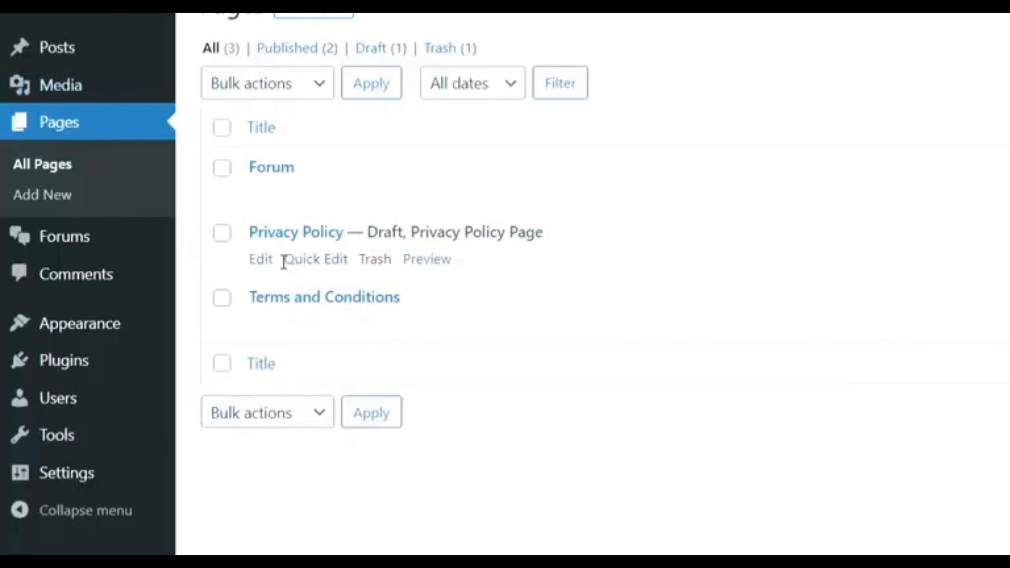
left_click(270, 268)
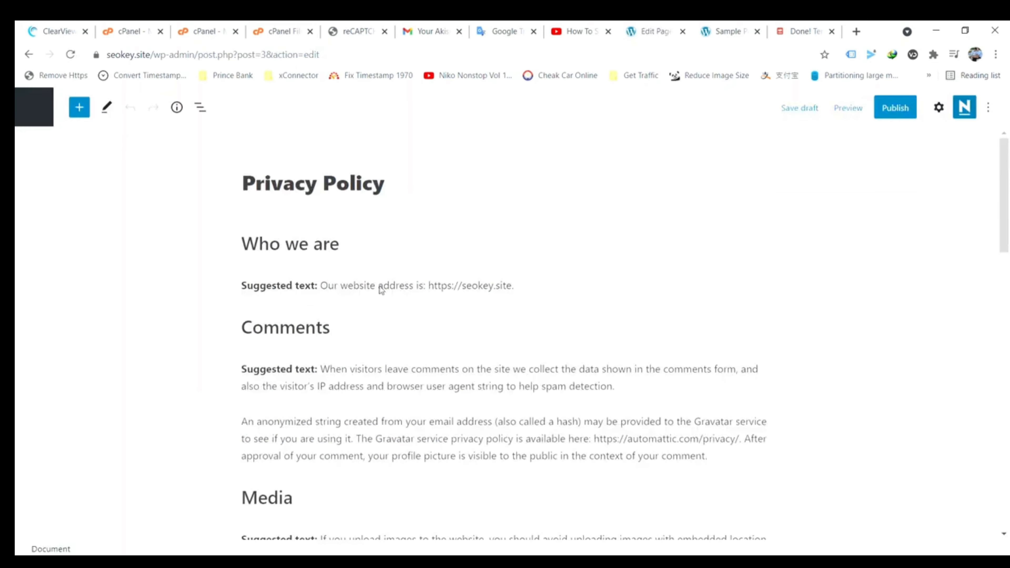
left_click(243, 184)
left_click(303, 378)
left_click(248, 244)
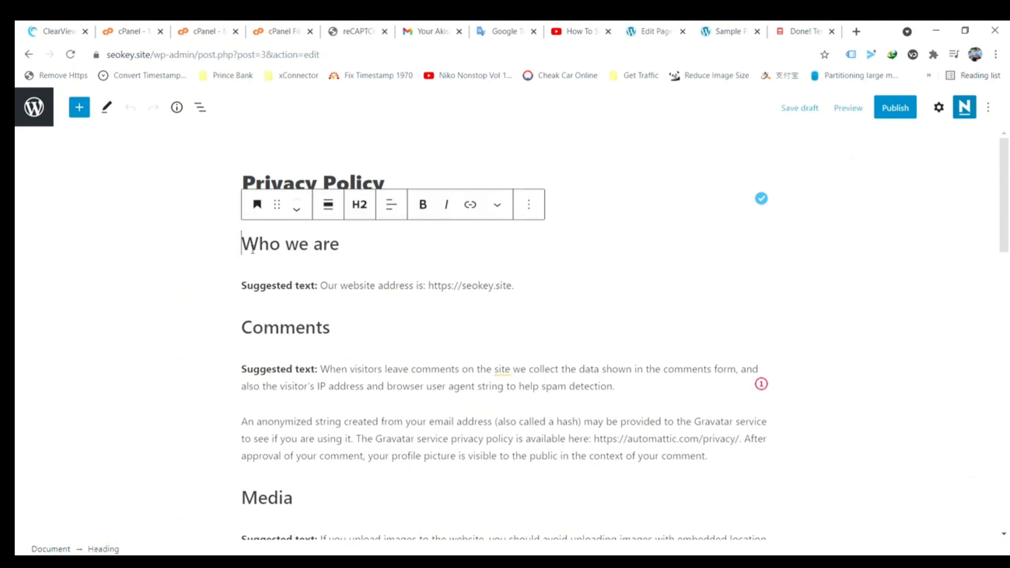
key("ctrl+a")
key("ctrl+a")
key("BackSpace")
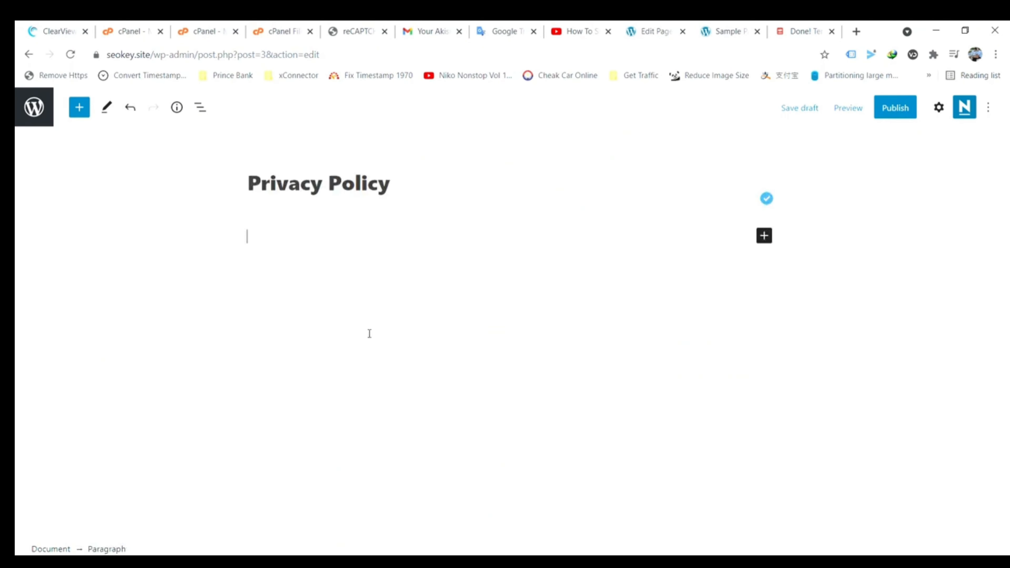
type("key")
key("Tab")
type("Seokey")
key("Tab")
type("https://seokey.site")
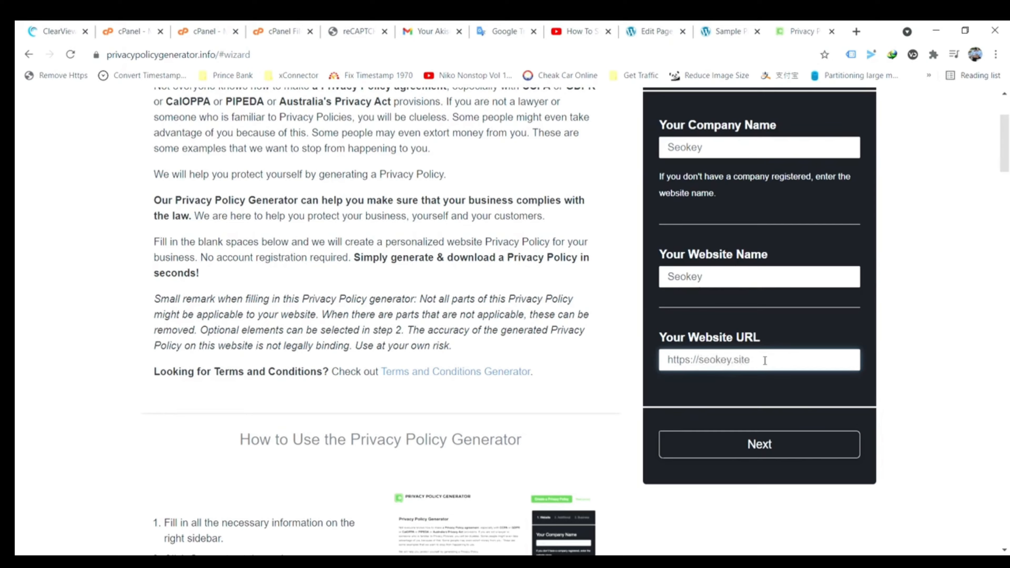
left_click(788, 449)
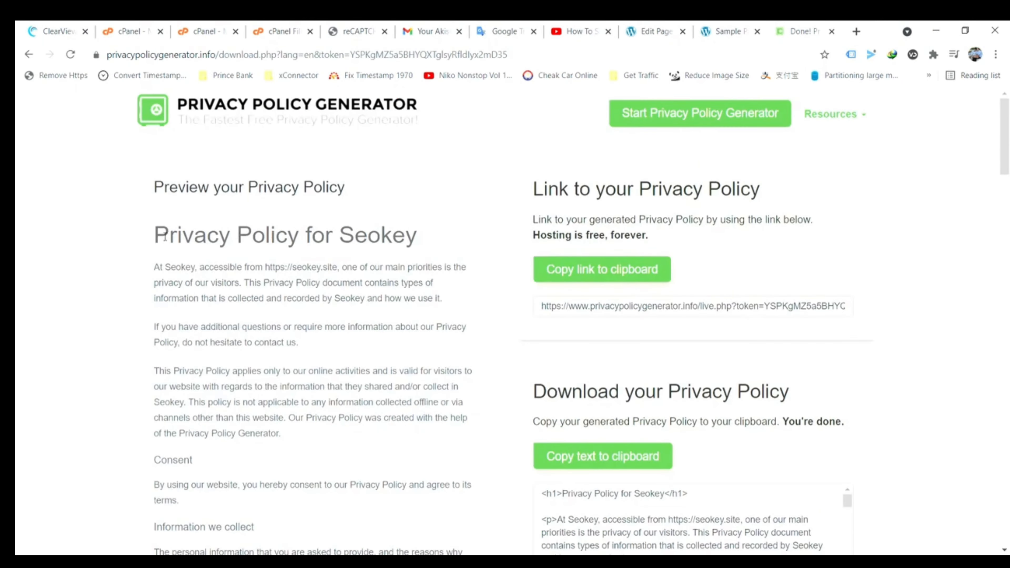
left_click_drag(162, 273, 323, 526)
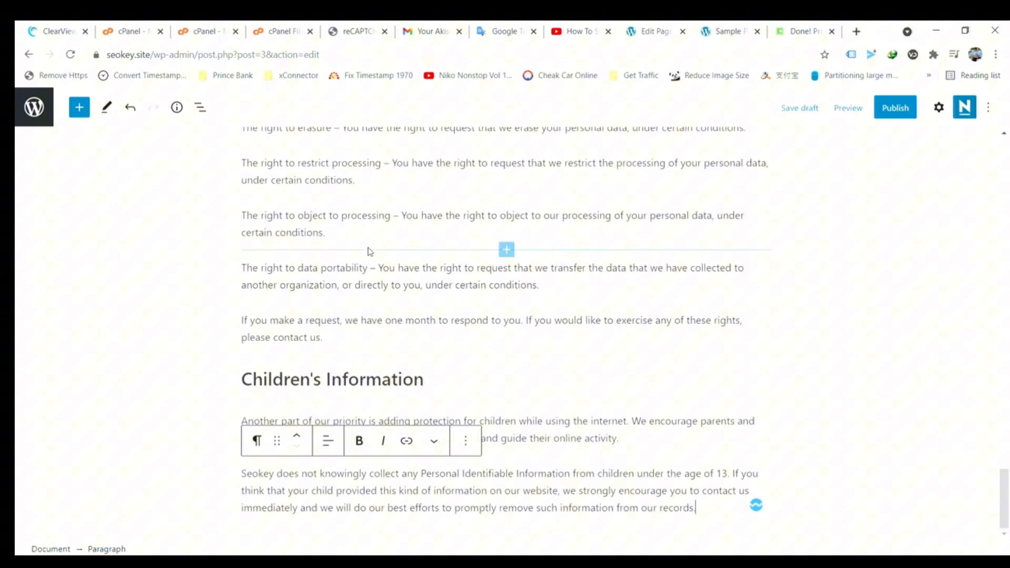
Publish the Privacy Policy page, then view it live at seokey.site/privacy-policy and reload.
scroll(676, 269, "up", 20)
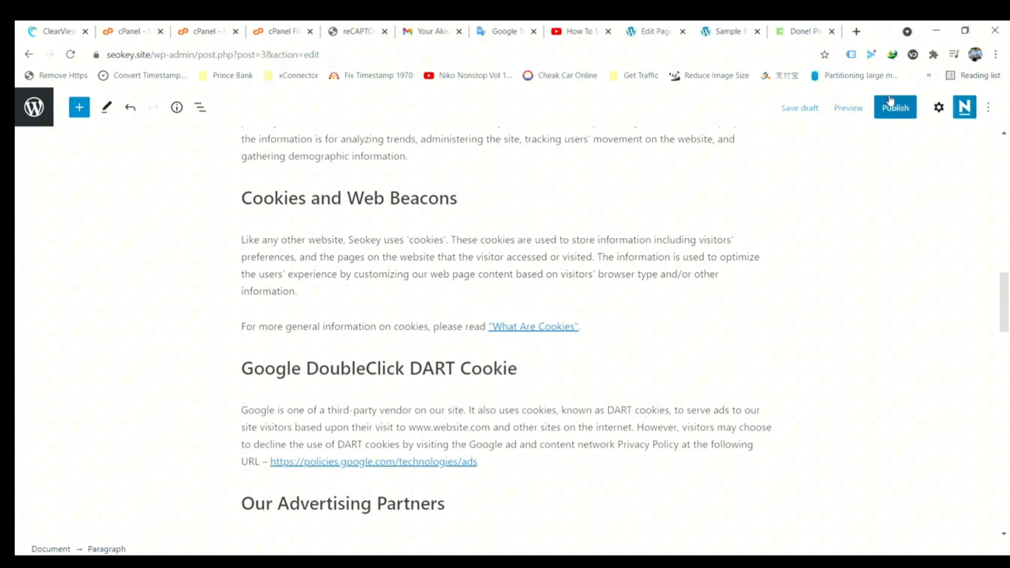
left_click(890, 100)
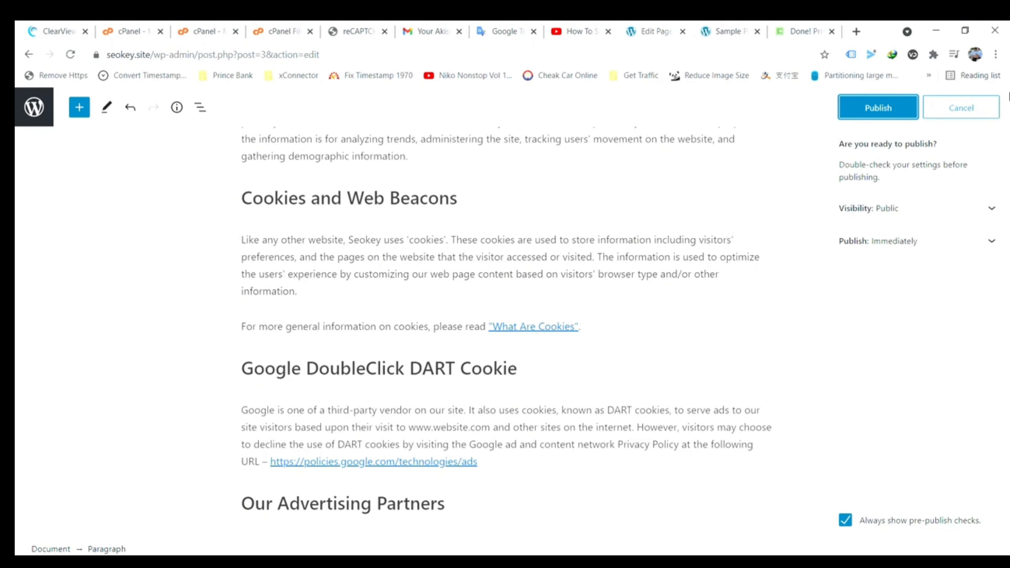
left_click(908, 100)
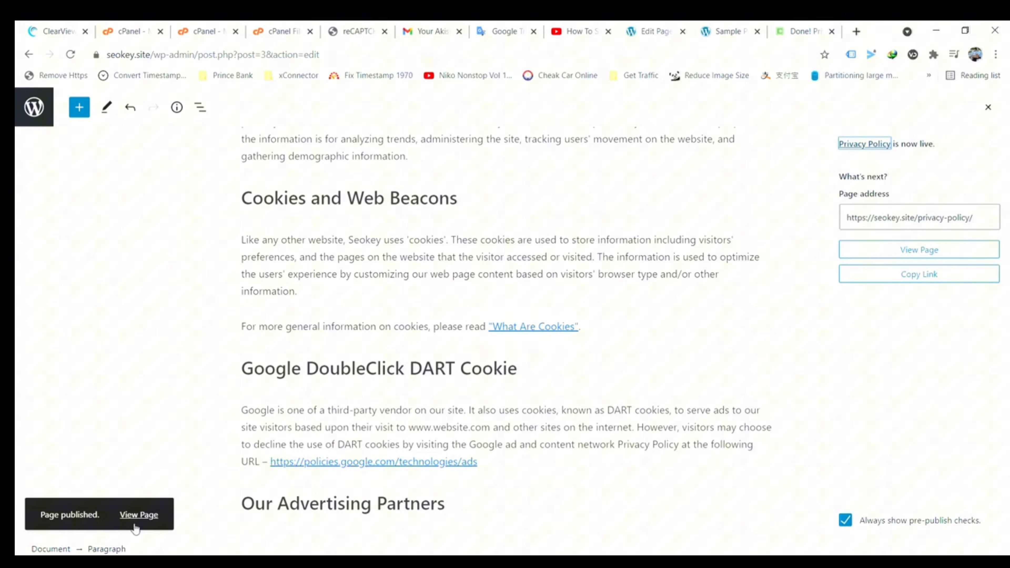
left_click(140, 516)
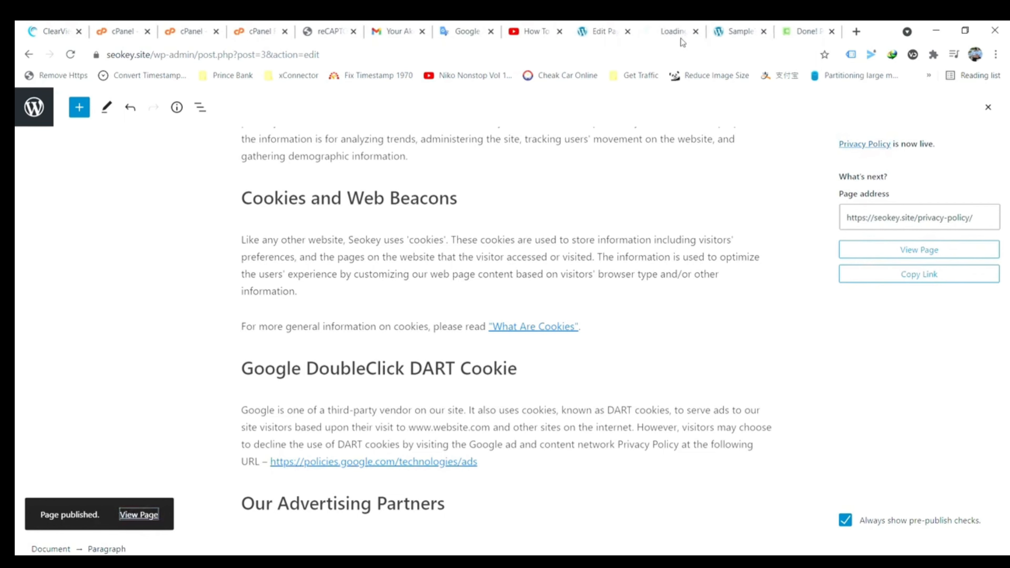
left_click(676, 34)
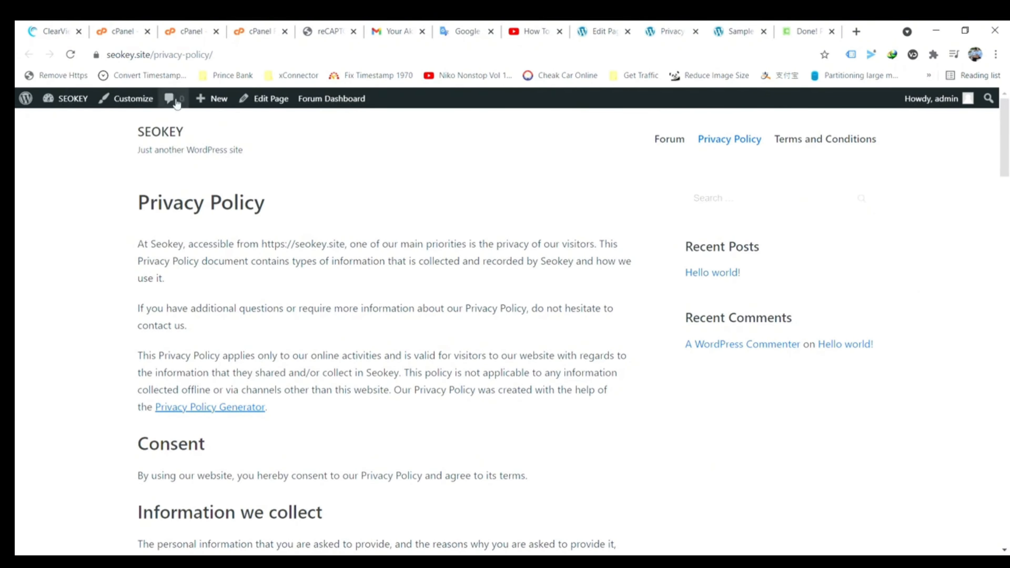
left_click(72, 54)
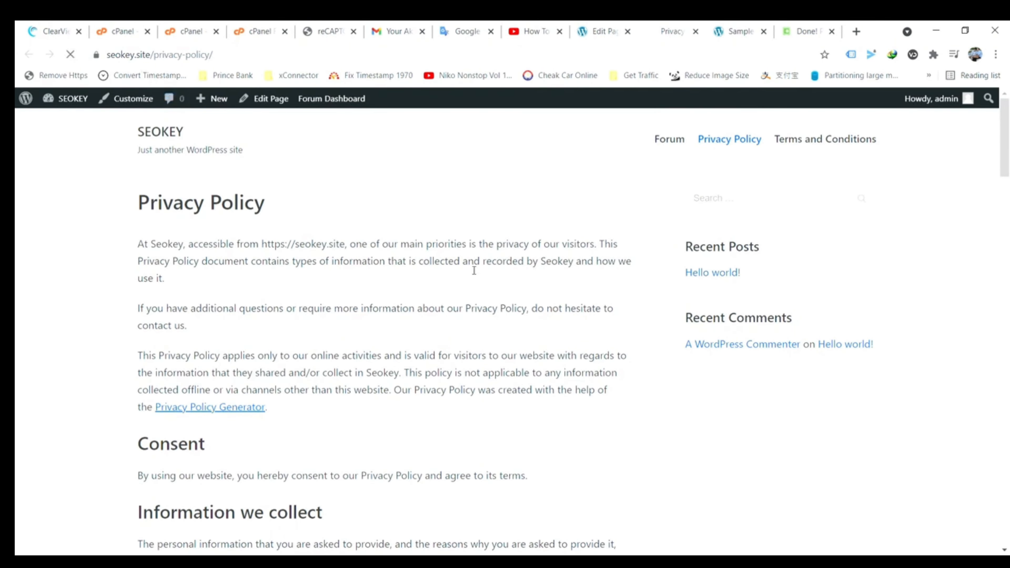